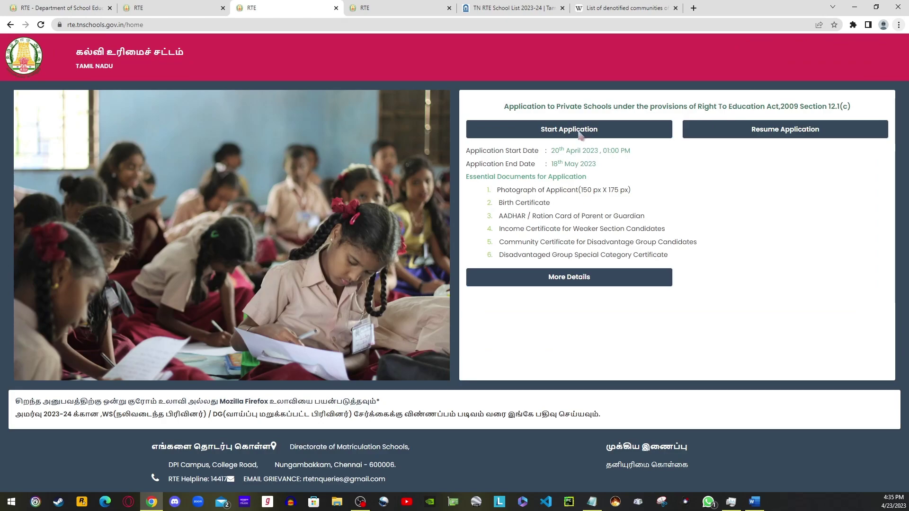
Start a new LKG application and bring up its Registered Successfully notice with the new application number.
click(579, 133)
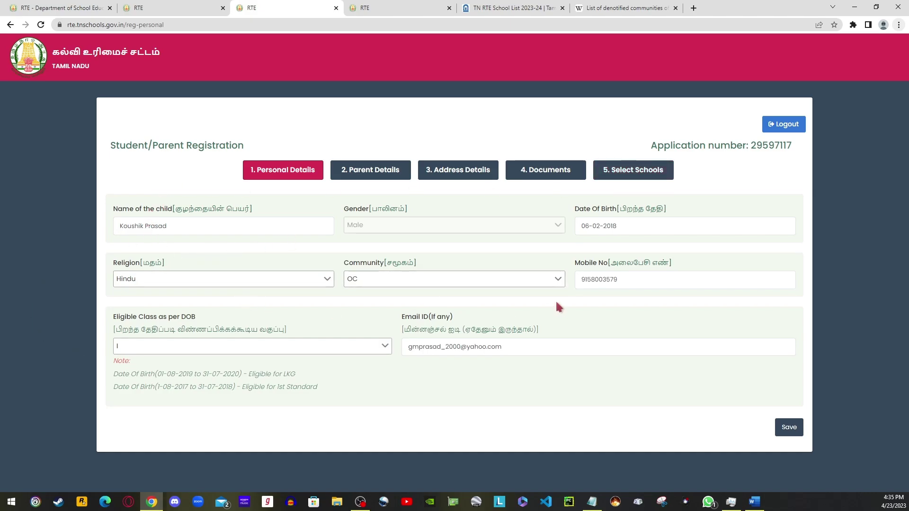
click(380, 170)
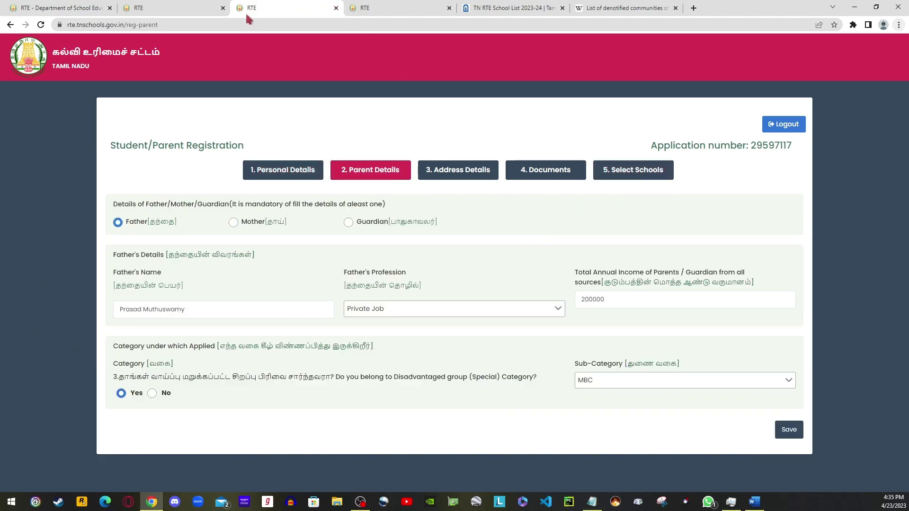
click(175, 8)
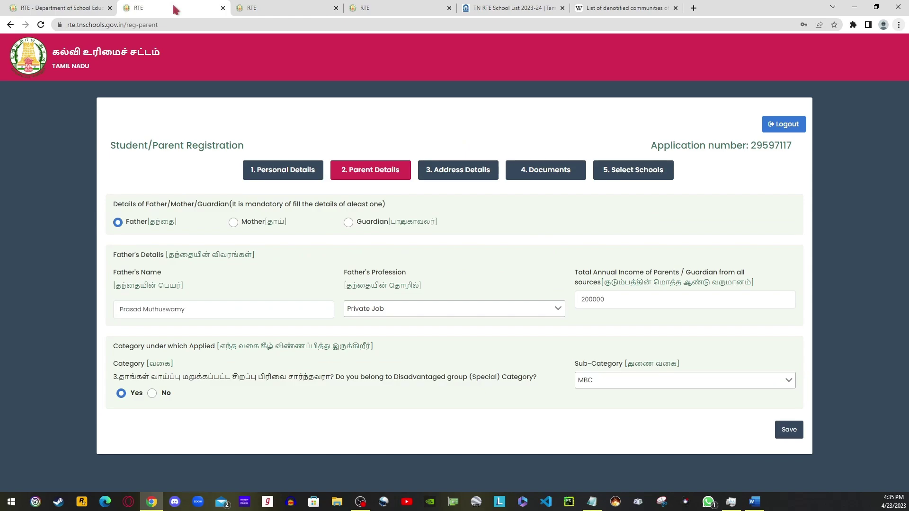
click(387, 8)
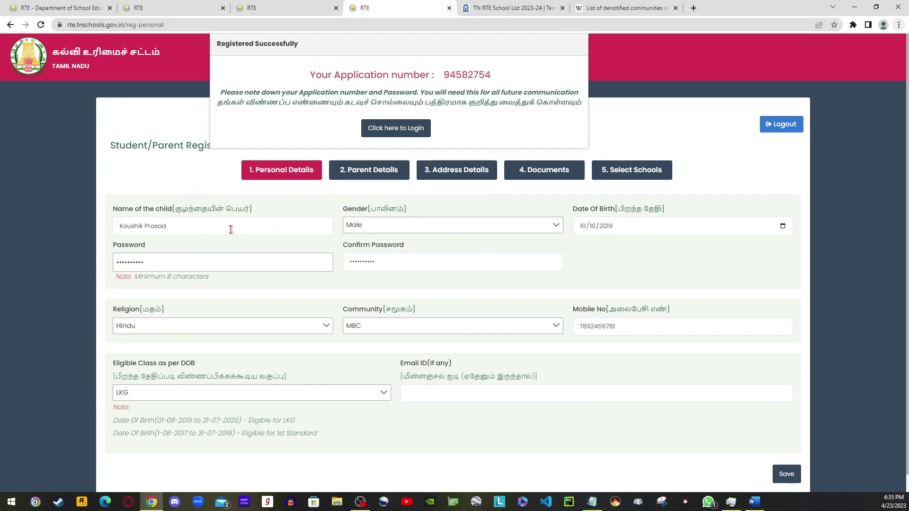
Keep Male as the child's gender and clear the selected eligibility note text.
click(374, 228)
click(374, 230)
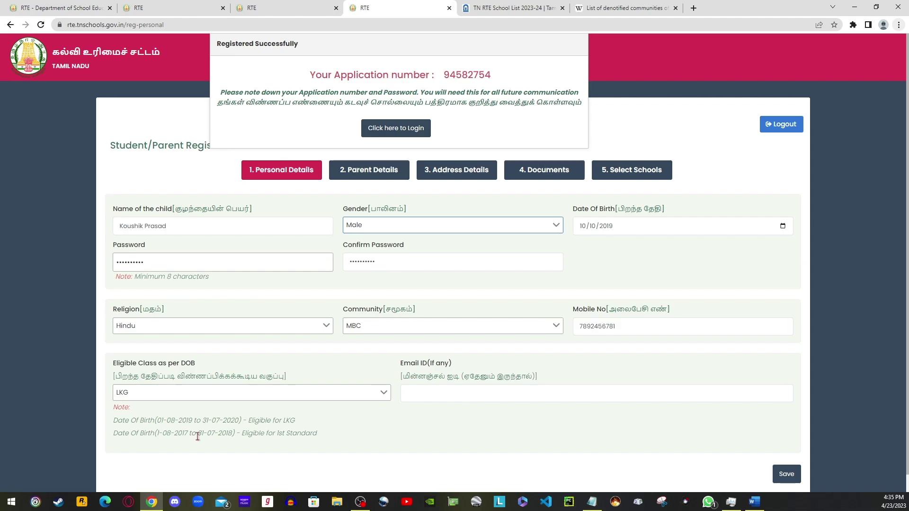
drag(163, 433, 220, 438)
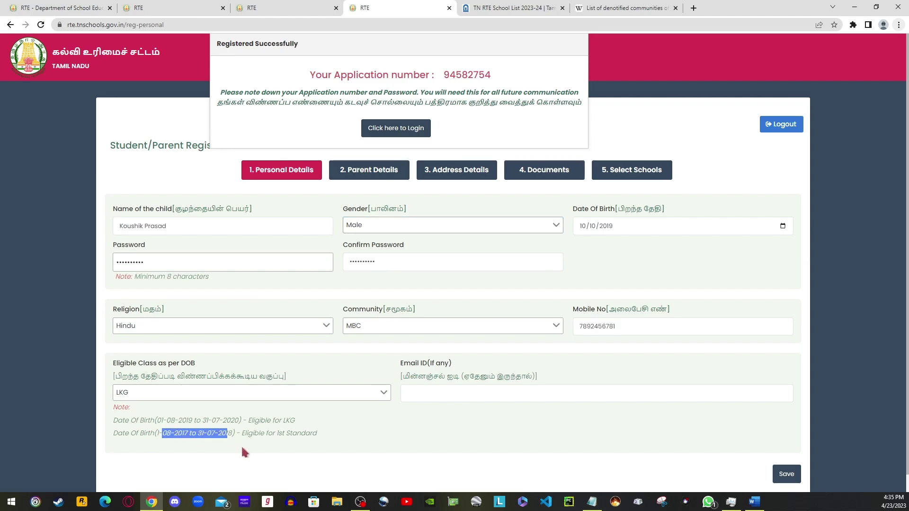
click(241, 445)
Browse the Religion and Community options, then view Wikipedia's list of denotified communities of Tamil Nadu.
click(167, 325)
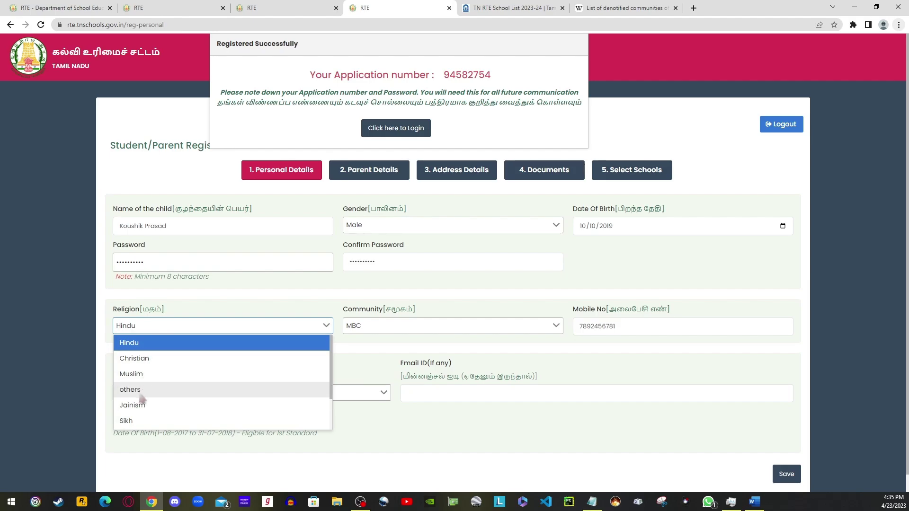
scroll(138, 405, down, 2)
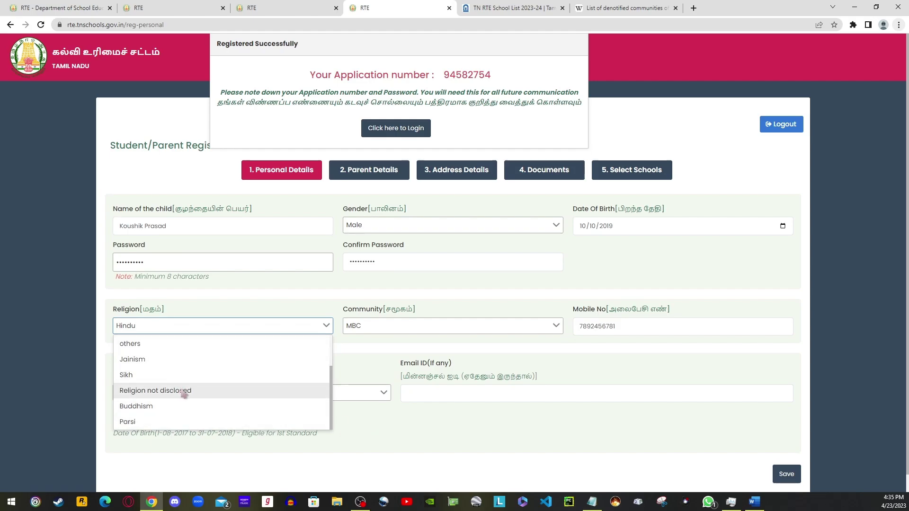
click(397, 429)
click(422, 326)
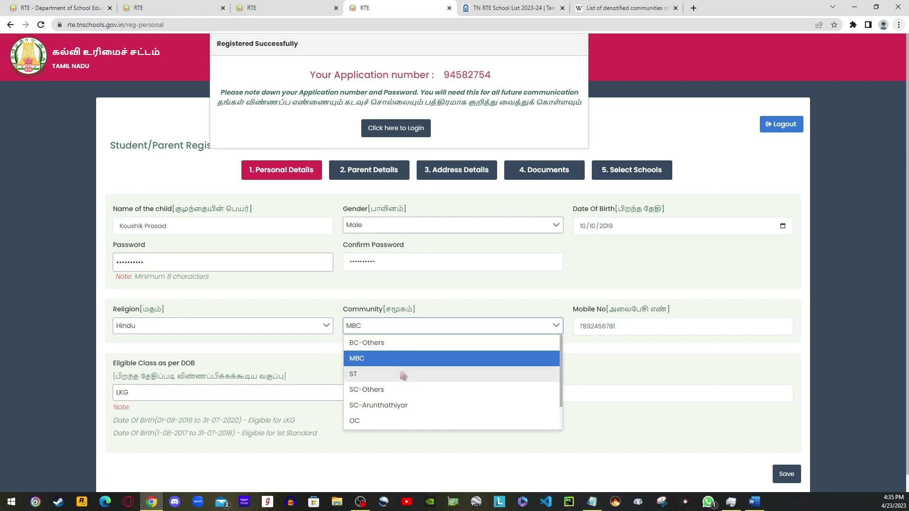
scroll(403, 376, down, 1)
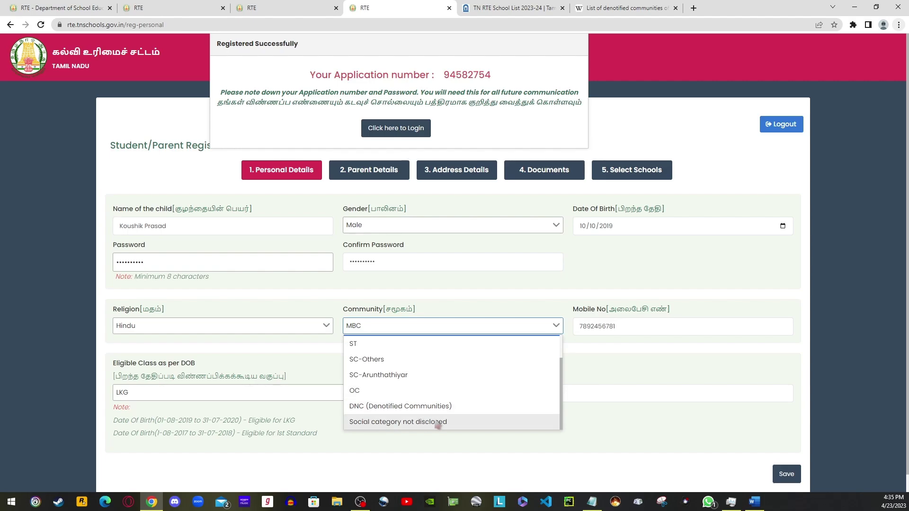
click(189, 332)
scroll(179, 393, down, 2)
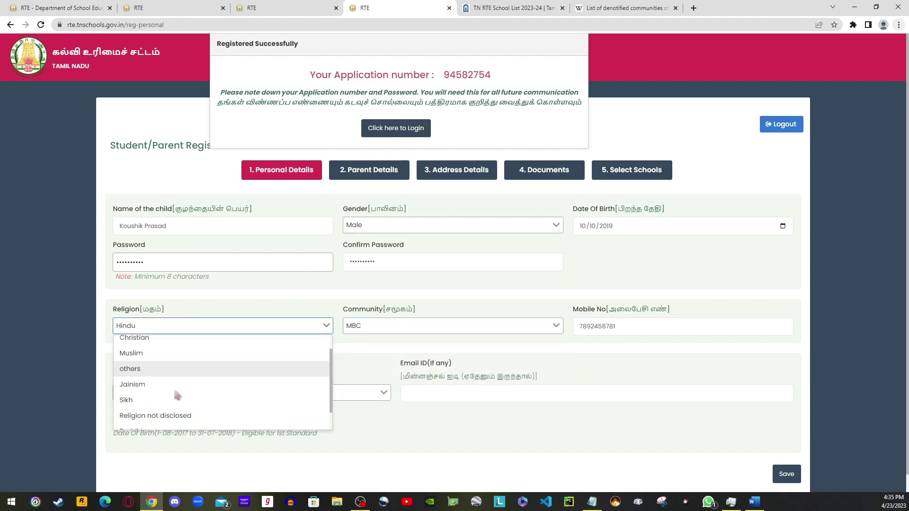
click(451, 327)
scroll(412, 398, down, 2)
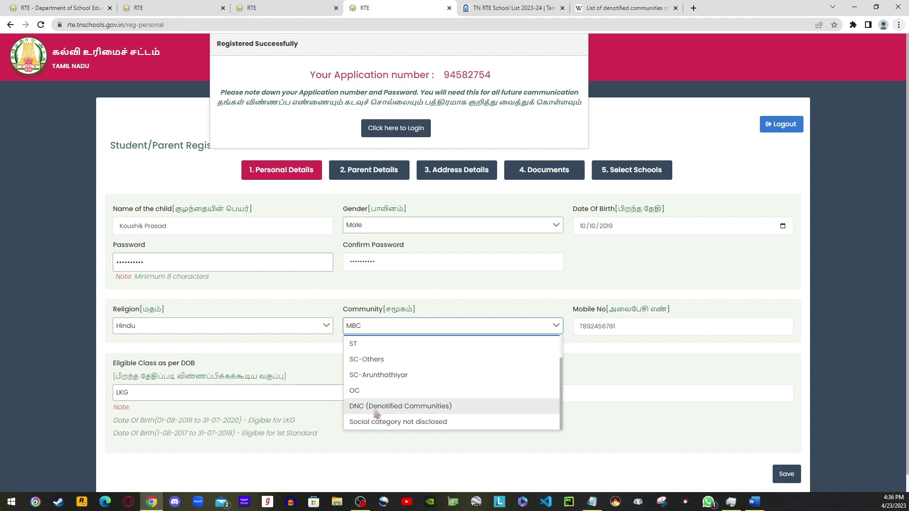
click(611, 8)
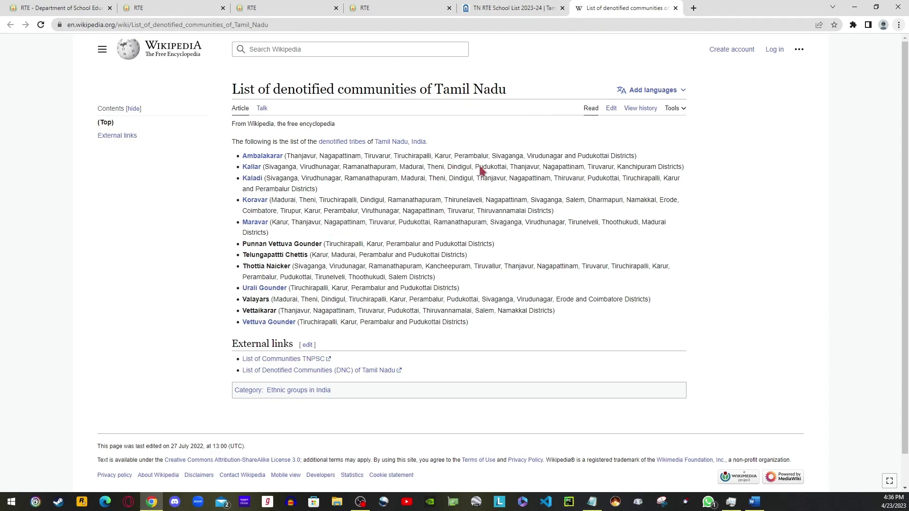
Return to the registration tabs, close the community list and focus the email ID field.
click(306, 13)
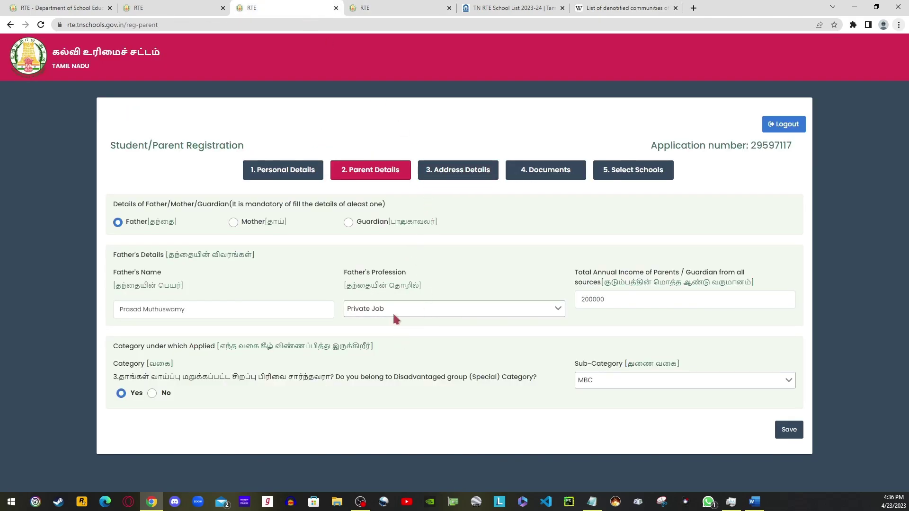
click(377, 7)
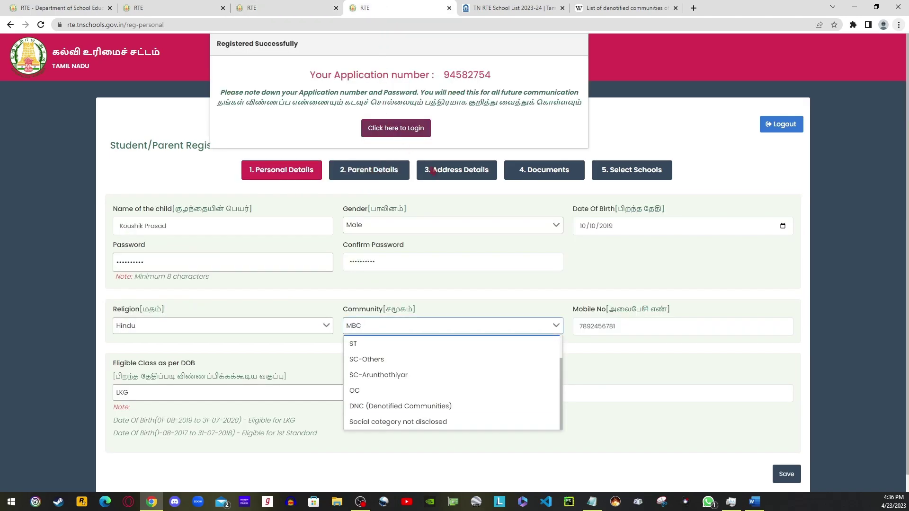
click(670, 359)
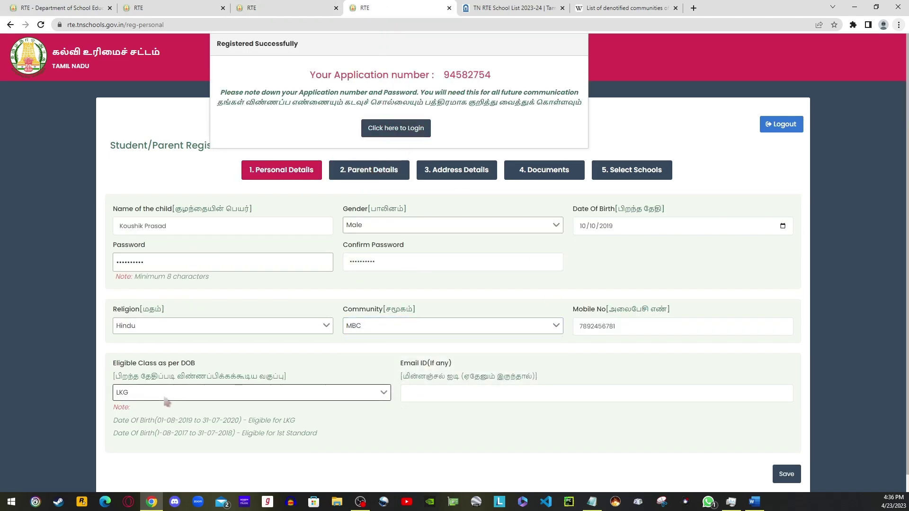
click(480, 394)
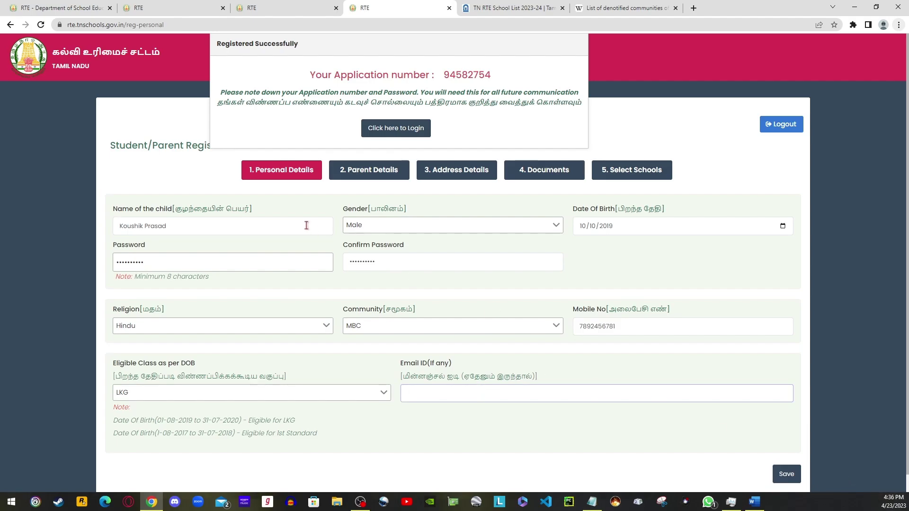
Copy the new application number from the confirmation and go to the application login page.
drag(445, 75, 492, 72)
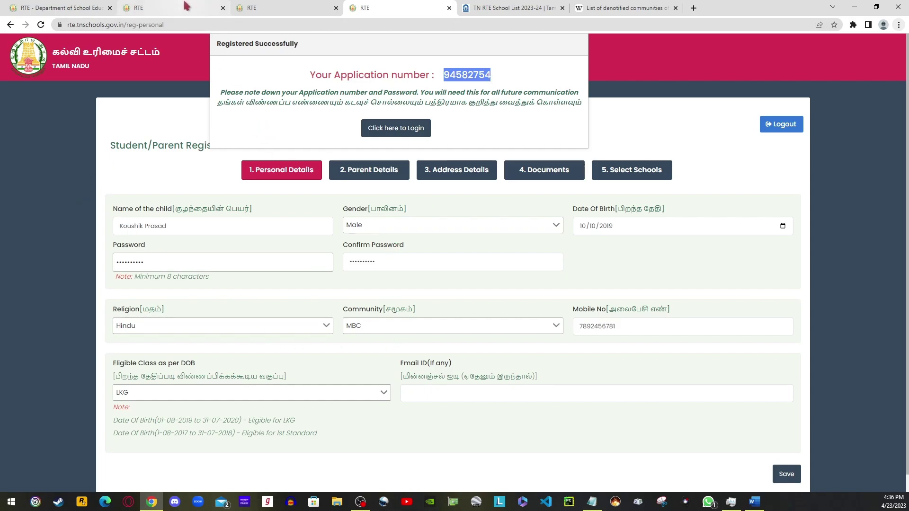
click(151, 8)
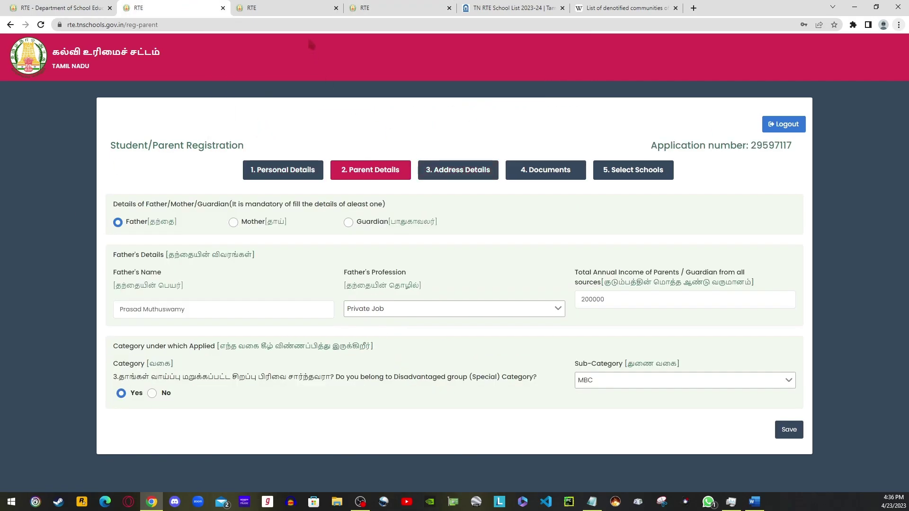
click(385, 10)
click(301, 12)
click(398, 8)
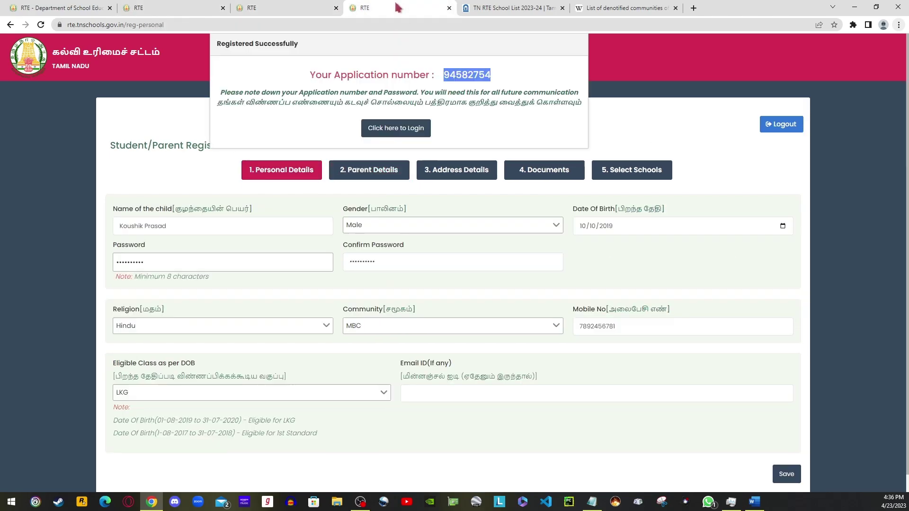
click(403, 129)
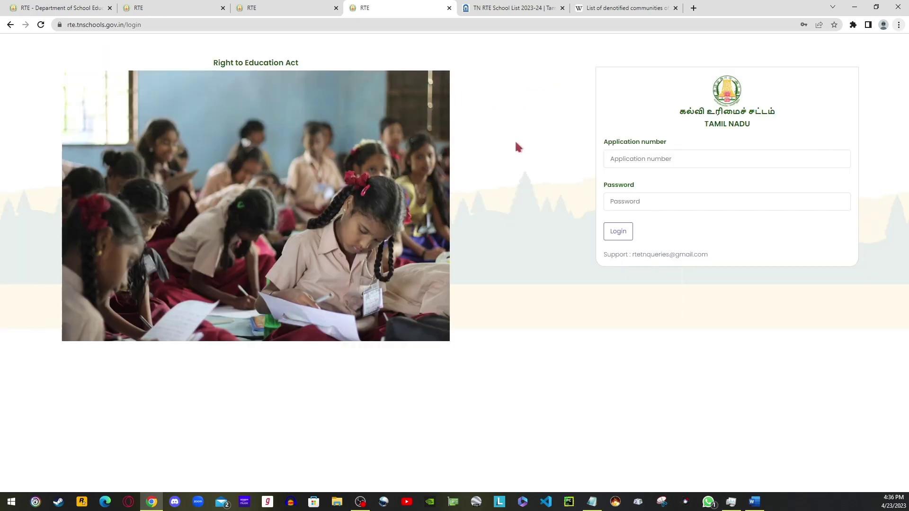
Focus the login's Application number field, then return to the Parent Details form showing income 200000 and MBC.
click(636, 160)
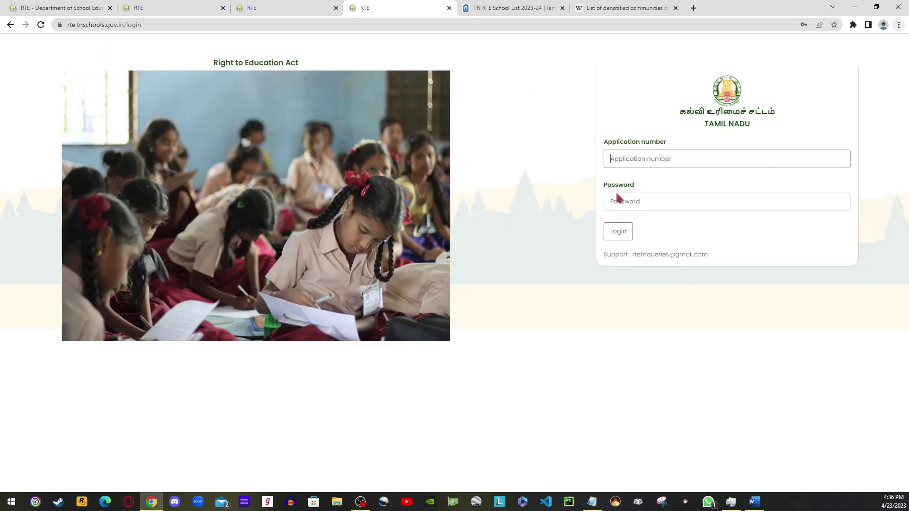
click(171, 9)
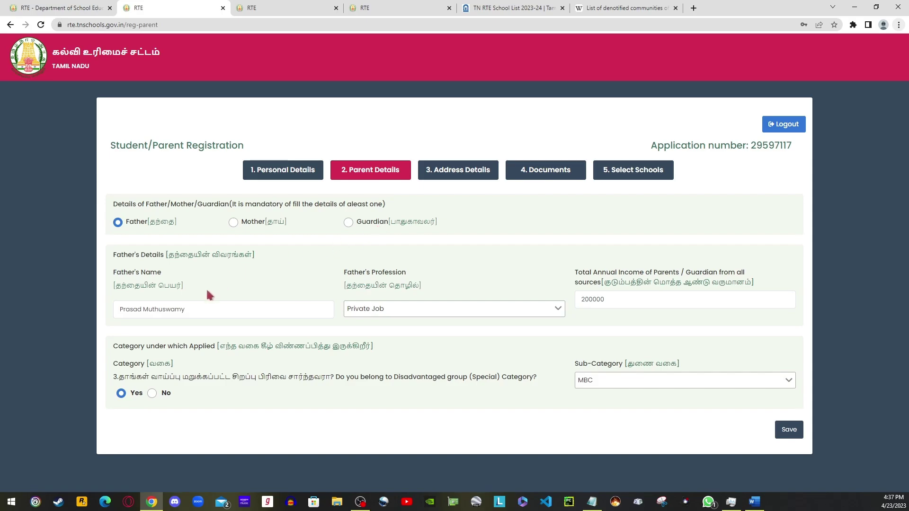
Set the father's profession to Self employed / Business and the total annual income to 500000.
click(383, 312)
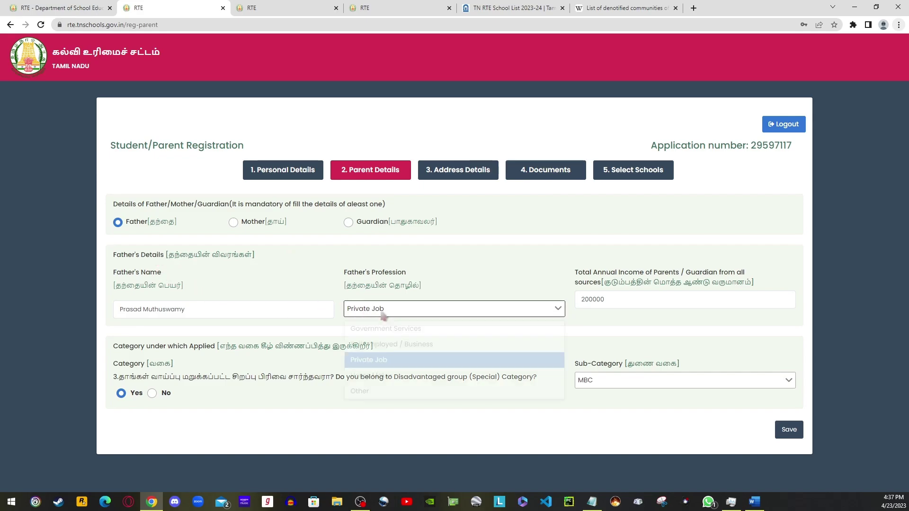
click(383, 327)
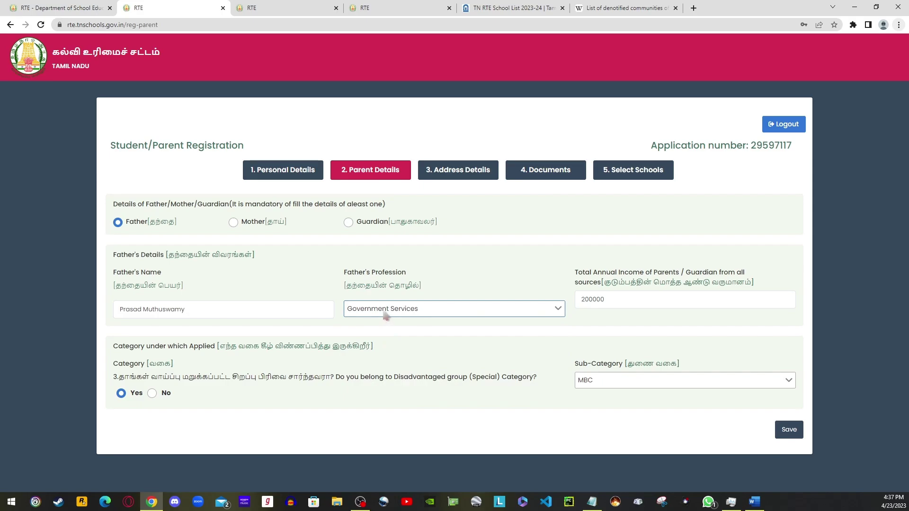
click(385, 314)
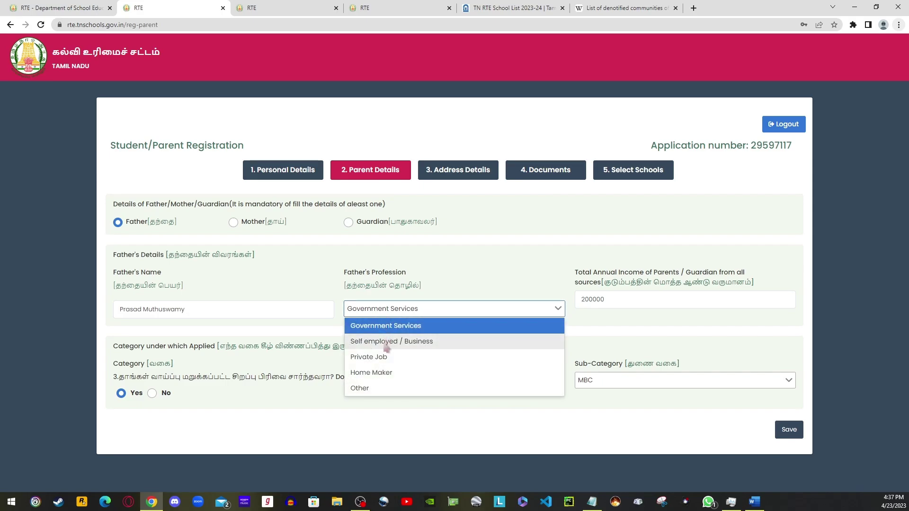
click(386, 341)
click(389, 311)
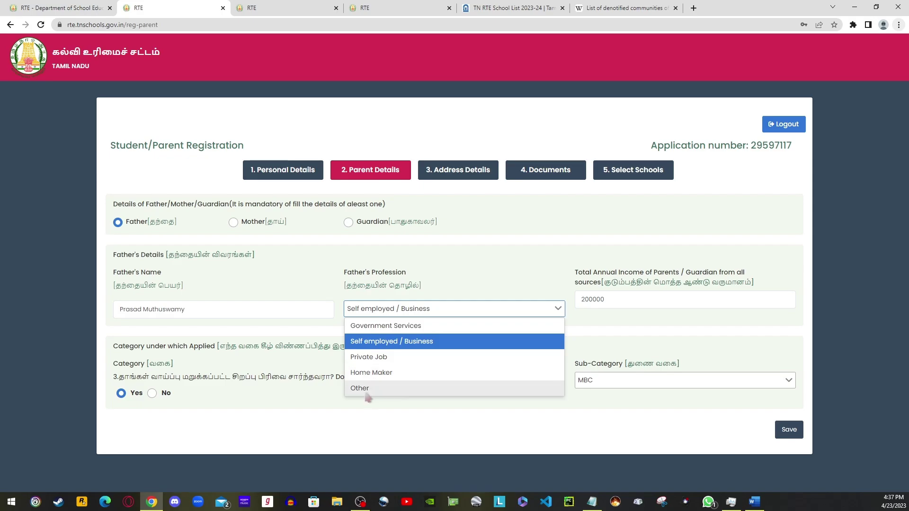
click(598, 319)
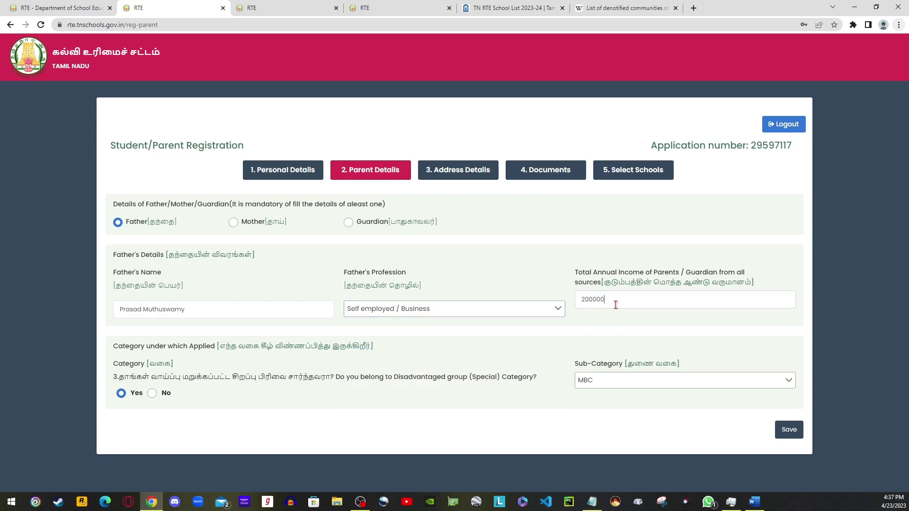
drag(615, 309, 565, 308)
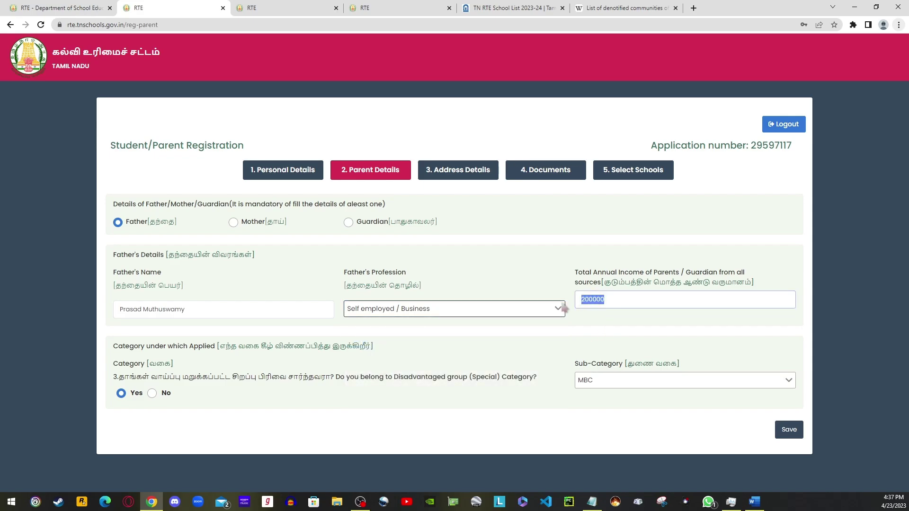
text(500)
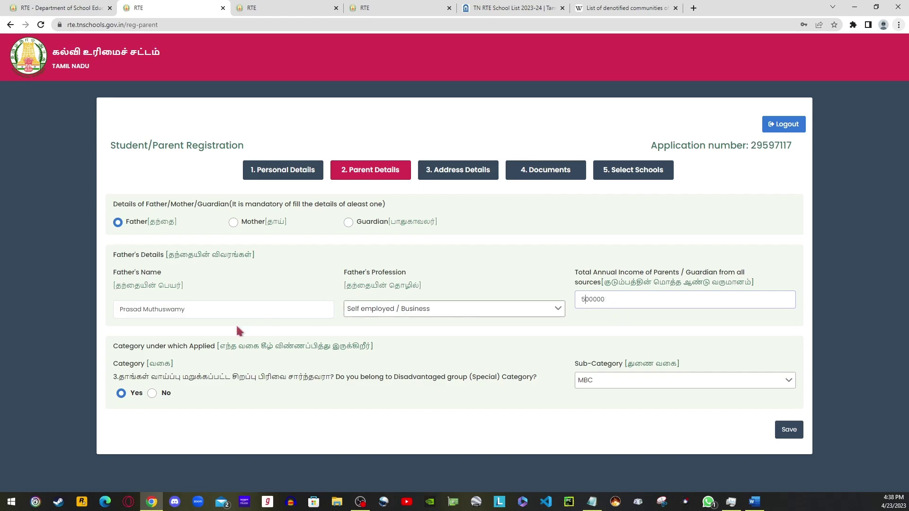
Answer the disadvantaged group, special category and income-under-Rs. 2 lakhs questions.
click(152, 394)
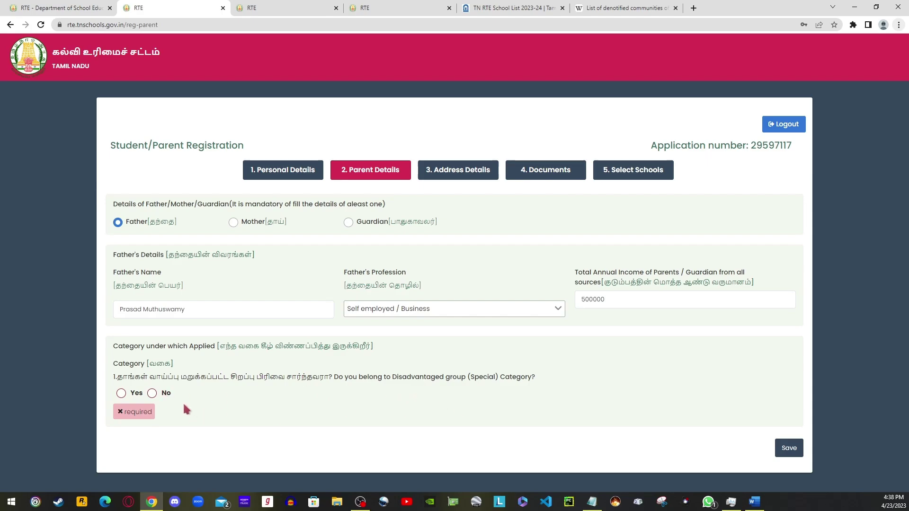
click(122, 393)
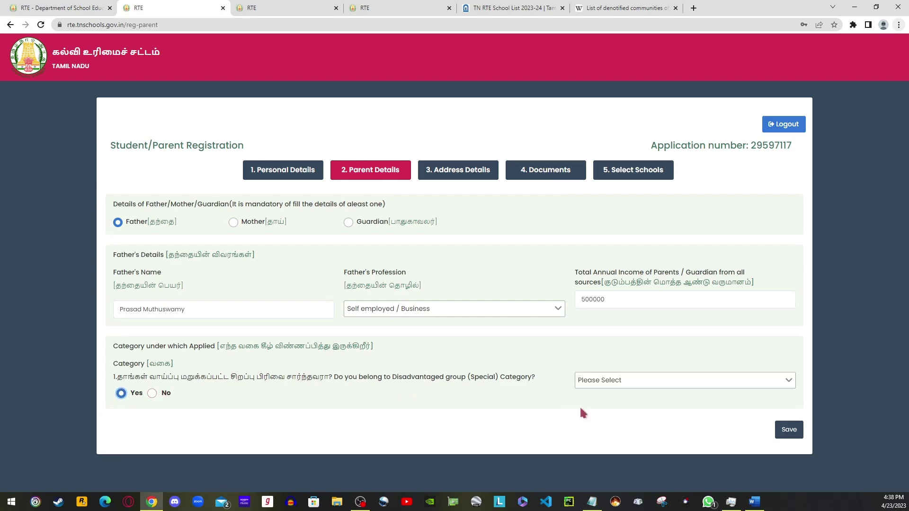
click(617, 384)
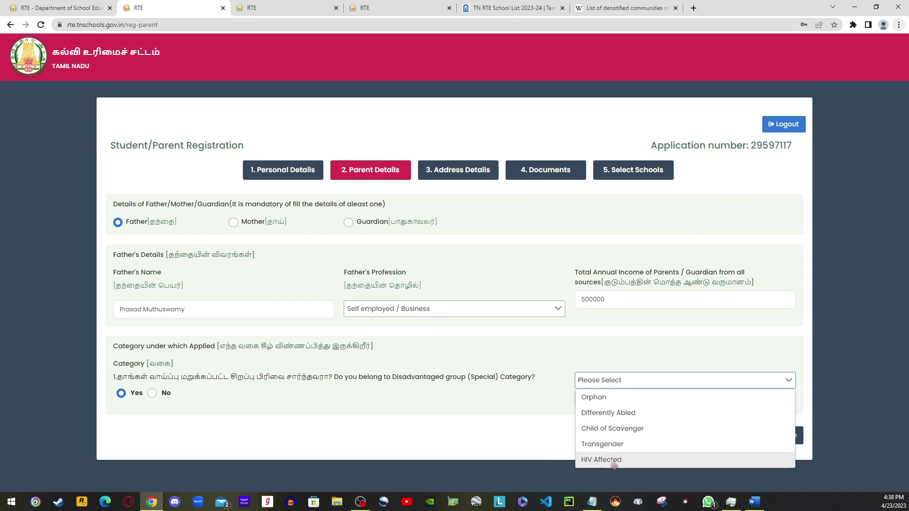
click(154, 392)
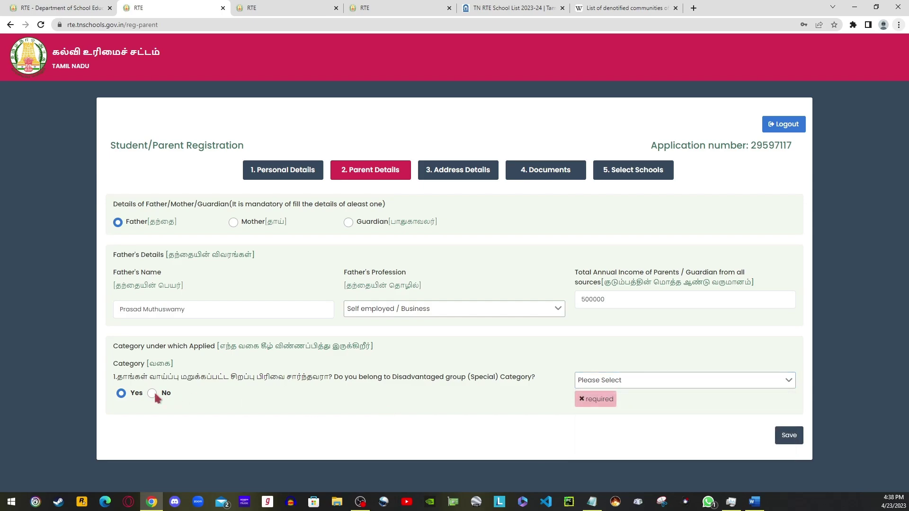
click(152, 394)
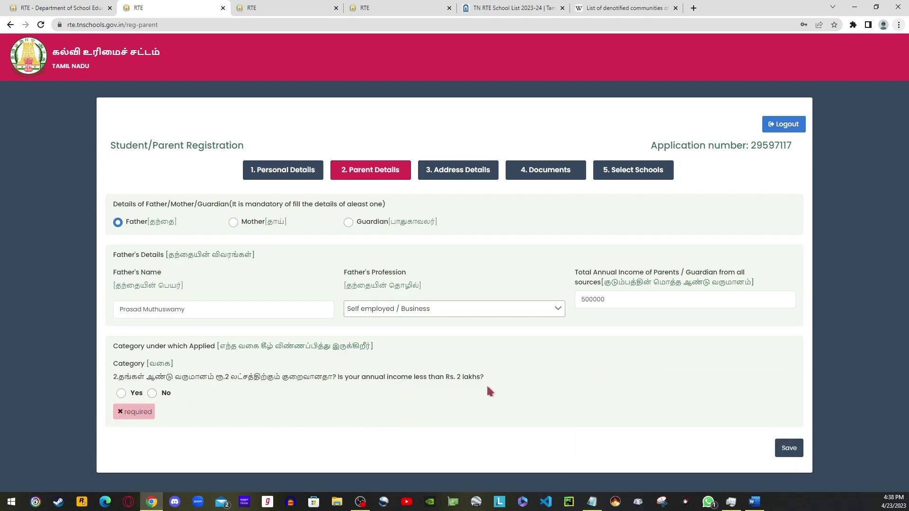
click(121, 393)
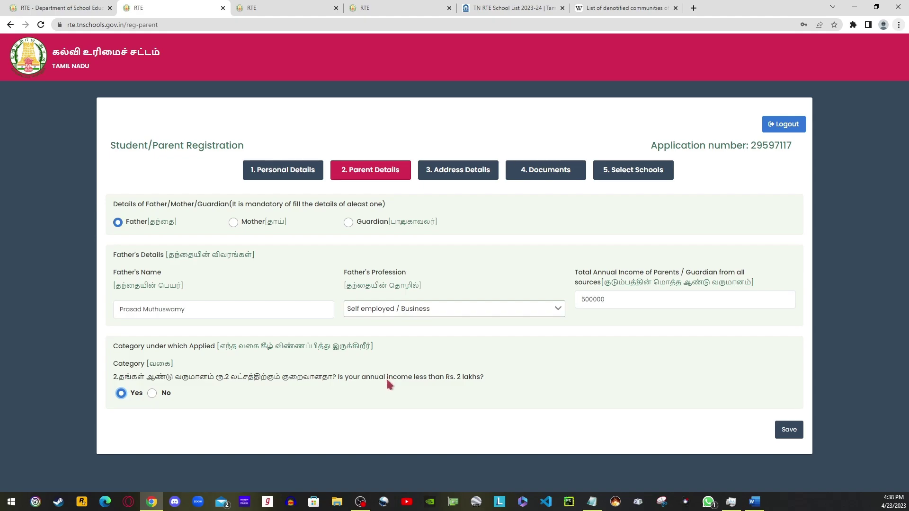
click(153, 395)
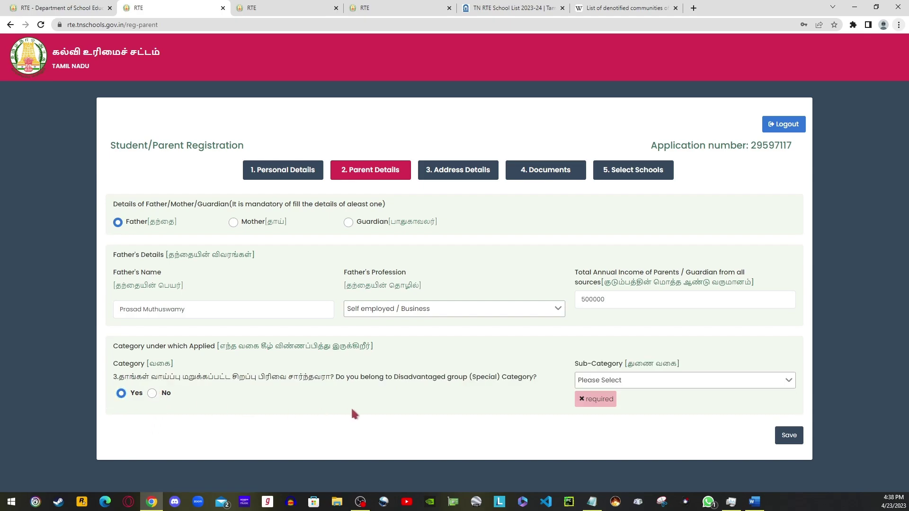
click(152, 394)
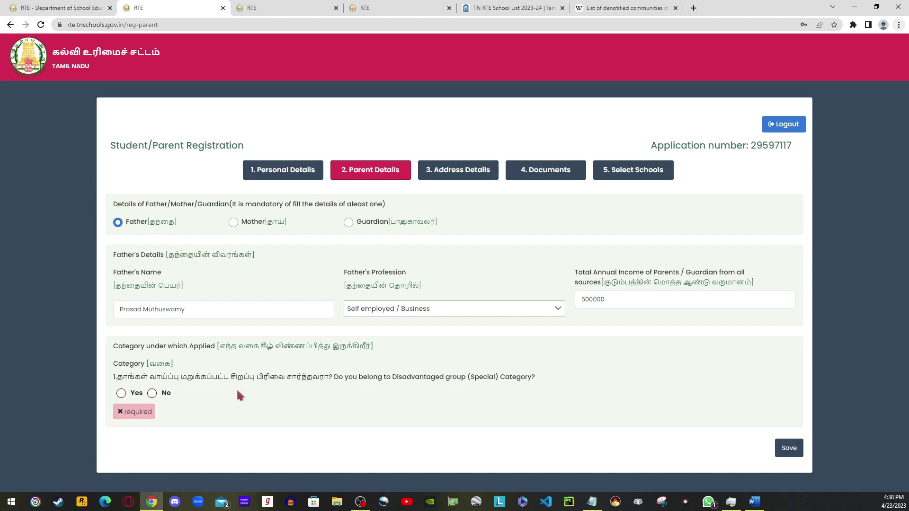
click(153, 394)
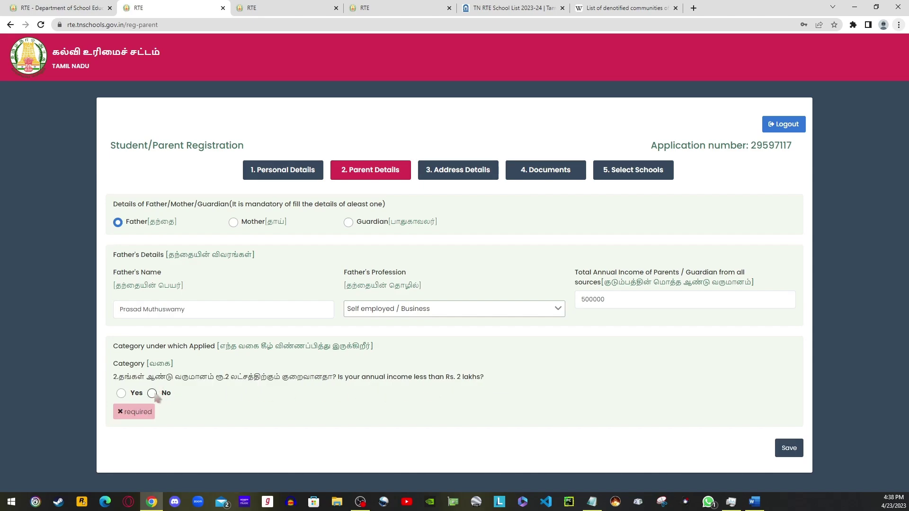
click(152, 394)
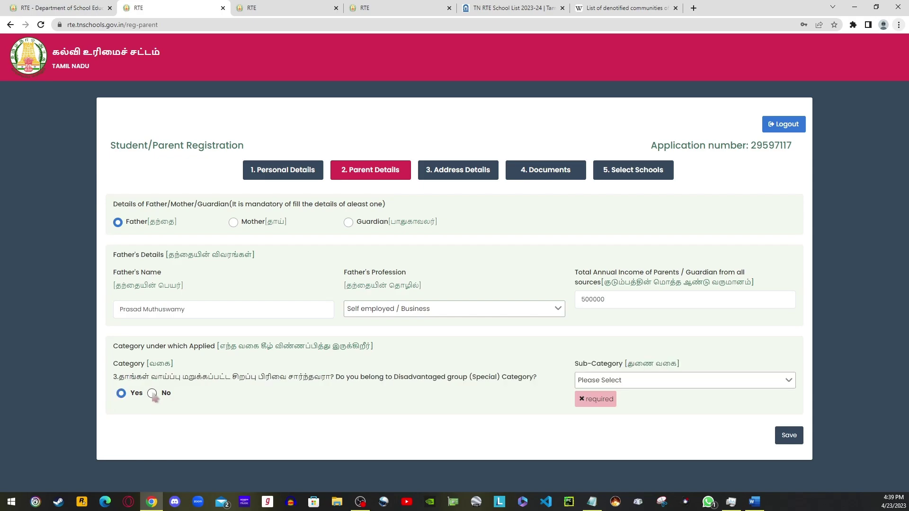
Choose SC as the community sub-category and save the parent details.
click(623, 382)
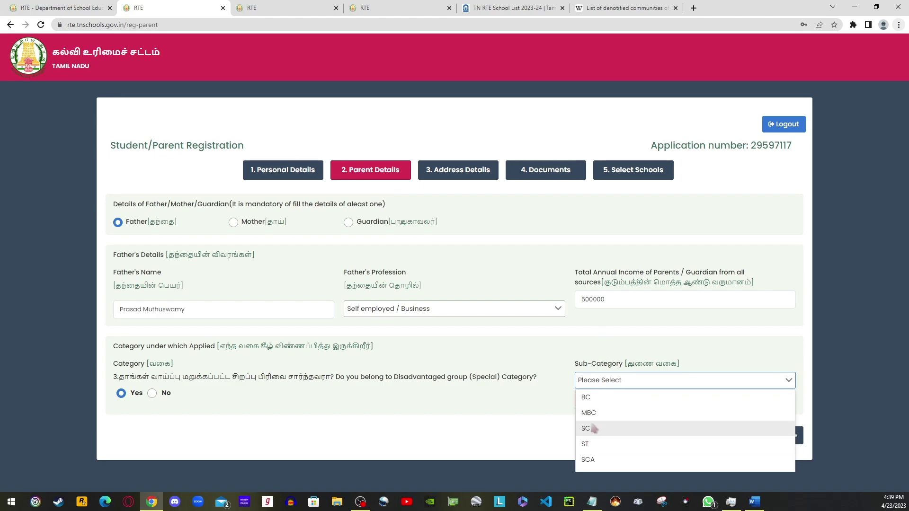
click(593, 429)
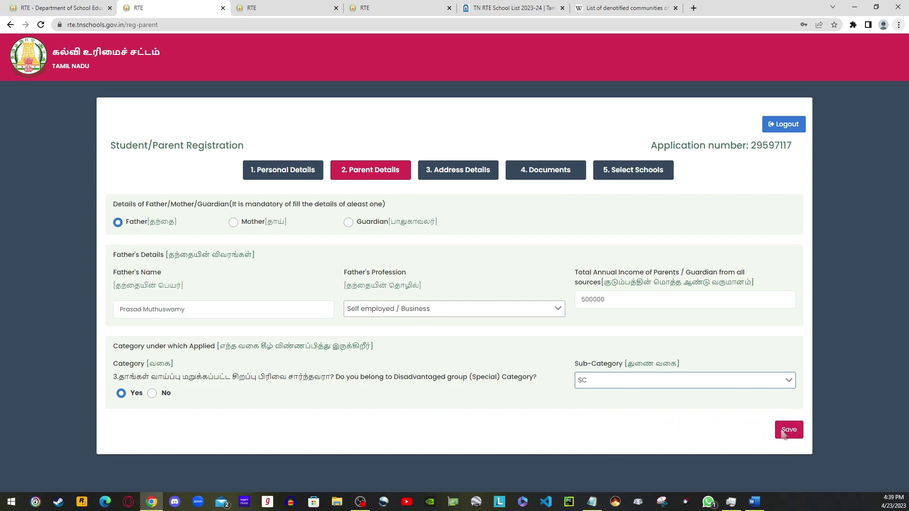
click(789, 434)
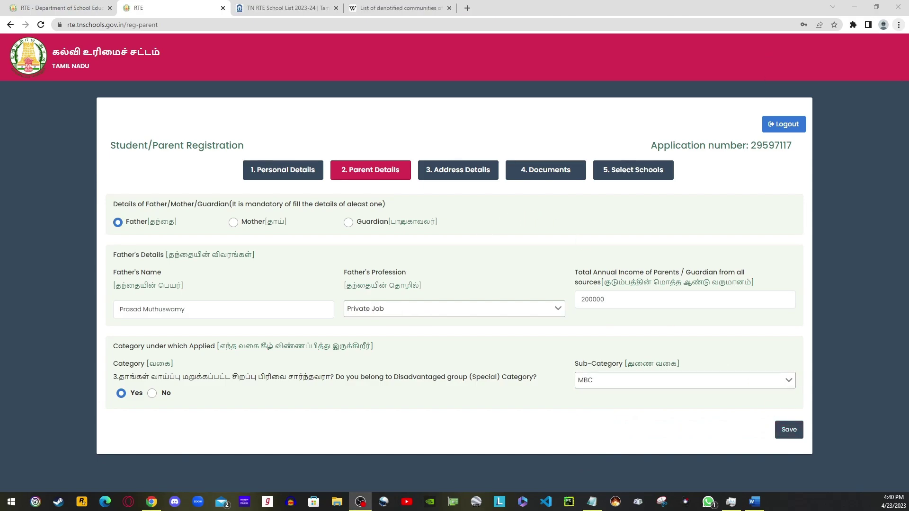
click(592, 380)
click(591, 432)
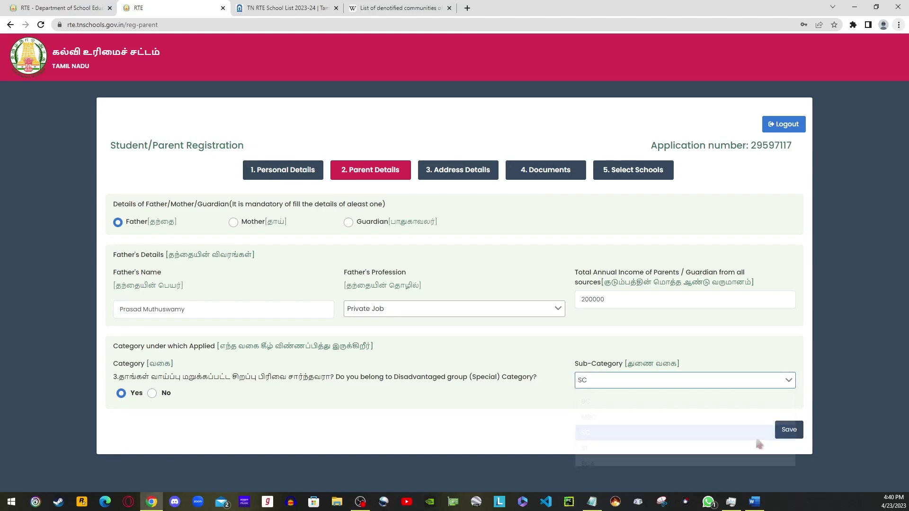
click(789, 430)
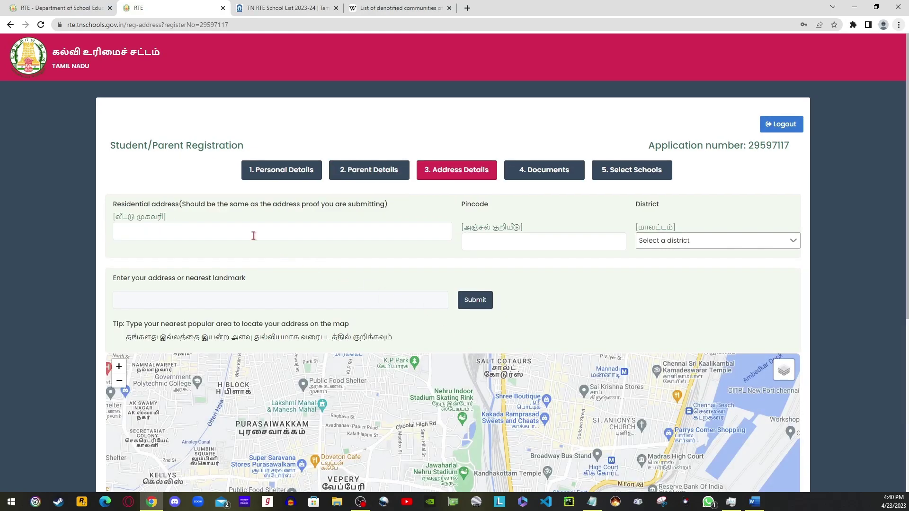
Set the district to COIMBATORE and the pincode to 641013.
click(679, 244)
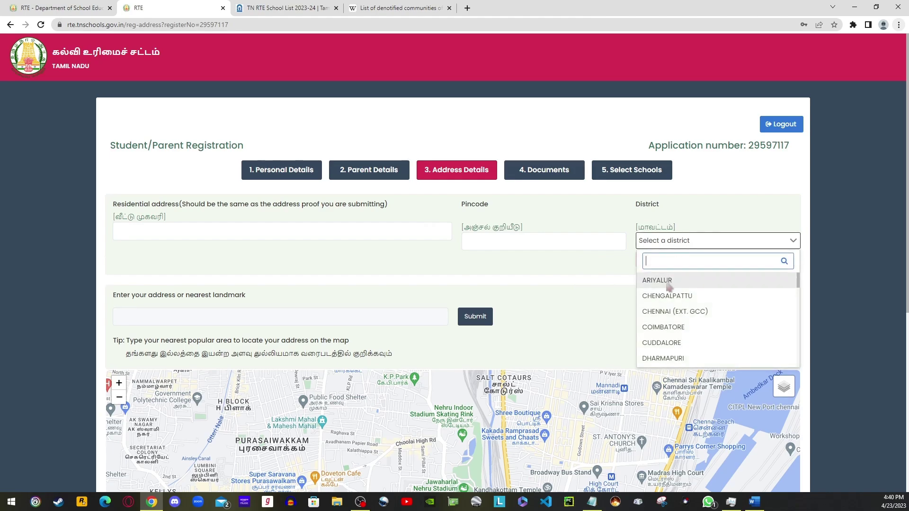
click(663, 329)
click(544, 246)
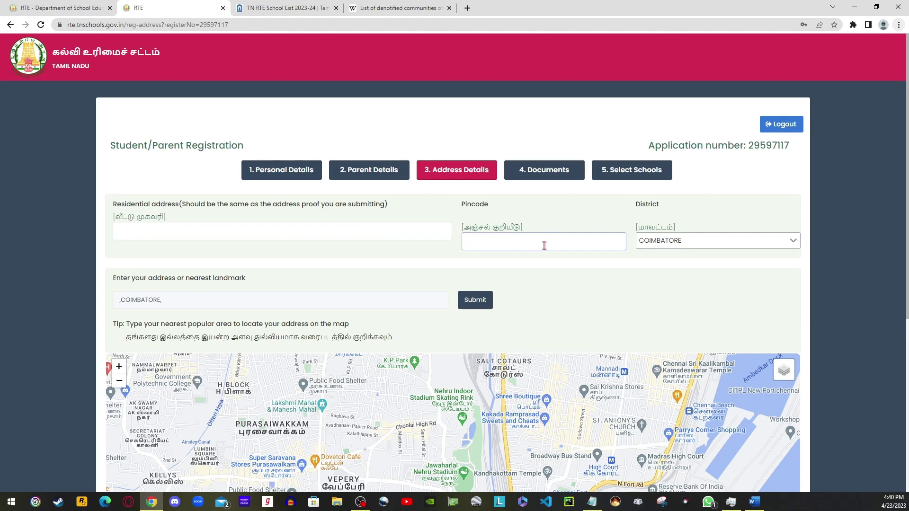
text(64101)
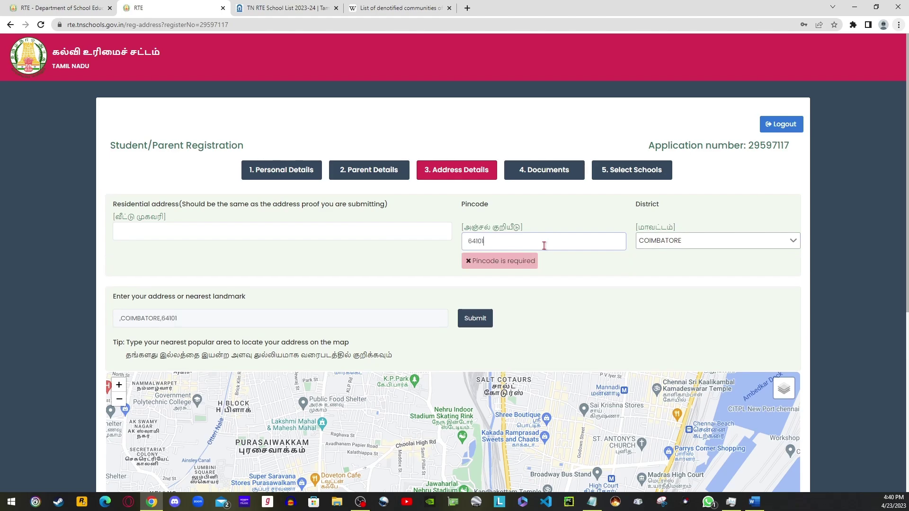
text(3)
Enter 'Tank STreet' as the residential address, locate it on the map, and open the Documents step.
click(317, 234)
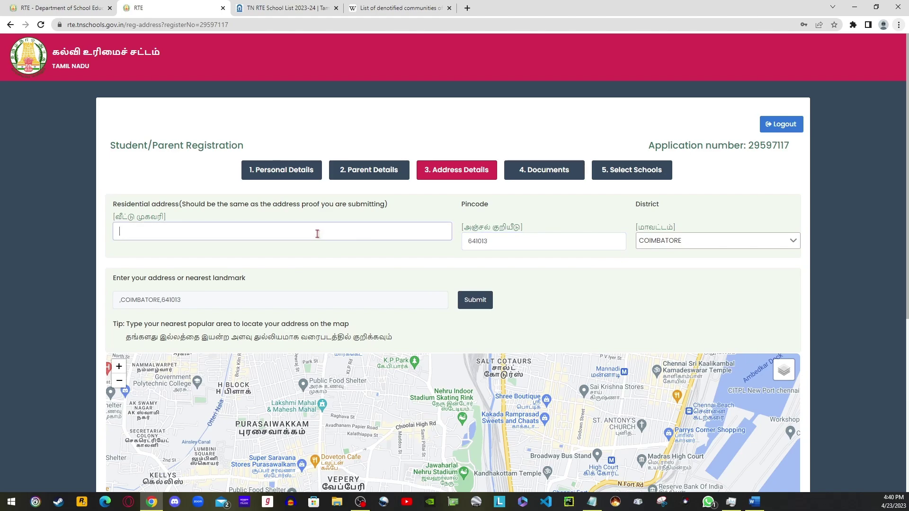
text(A)
key(BackSpace)
text(Tan)
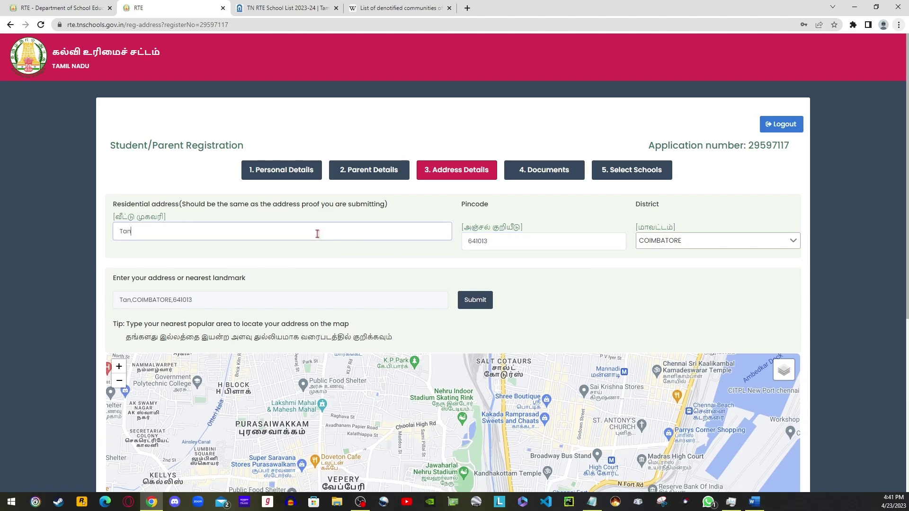
text(k STreet)
click(481, 308)
scroll(393, 303, down, 1)
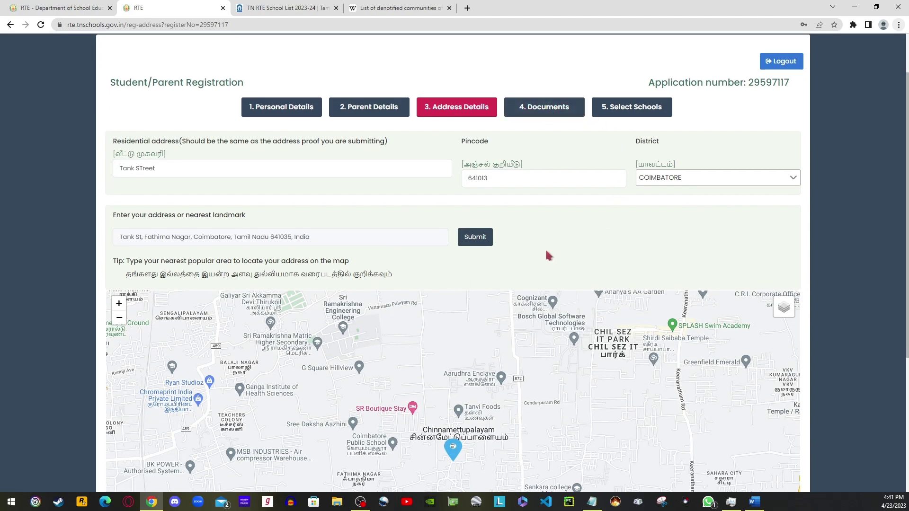
scroll(544, 248, down, 3)
scroll(552, 180, up, 1)
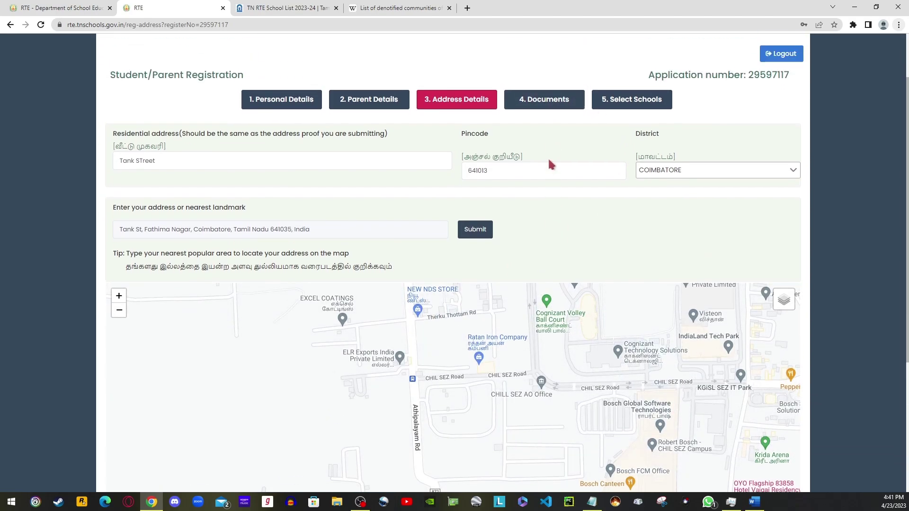
scroll(550, 163, up, 2)
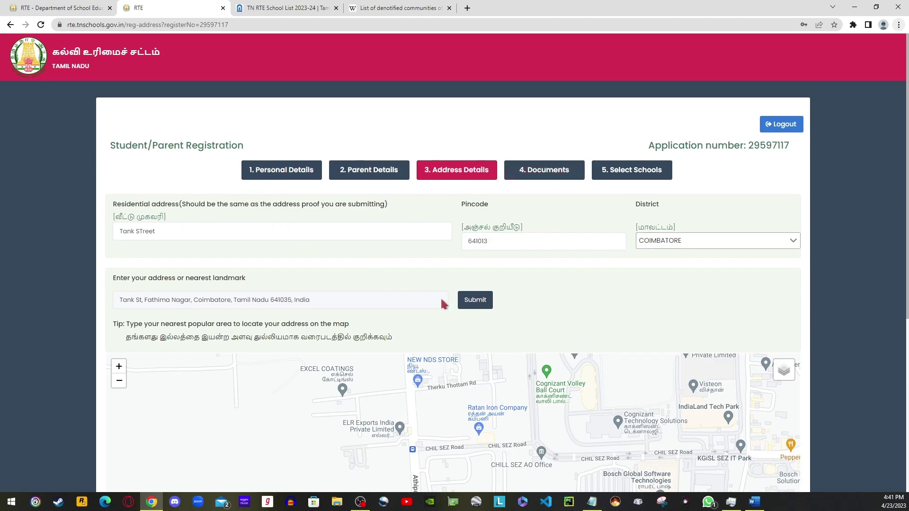
click(538, 172)
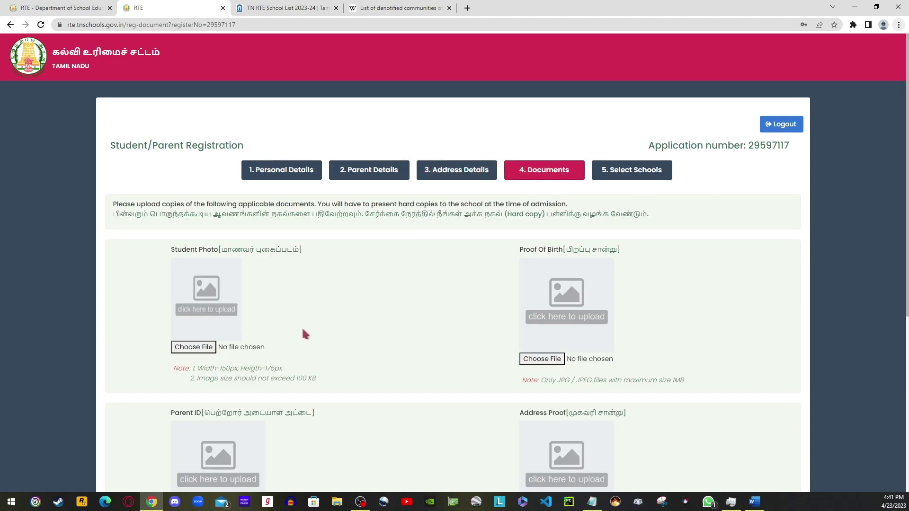
Scroll through the documents upload page, then open the complete RTE Act 2009 gazette PDF from the RTE information tab.
scroll(303, 332, down, 1)
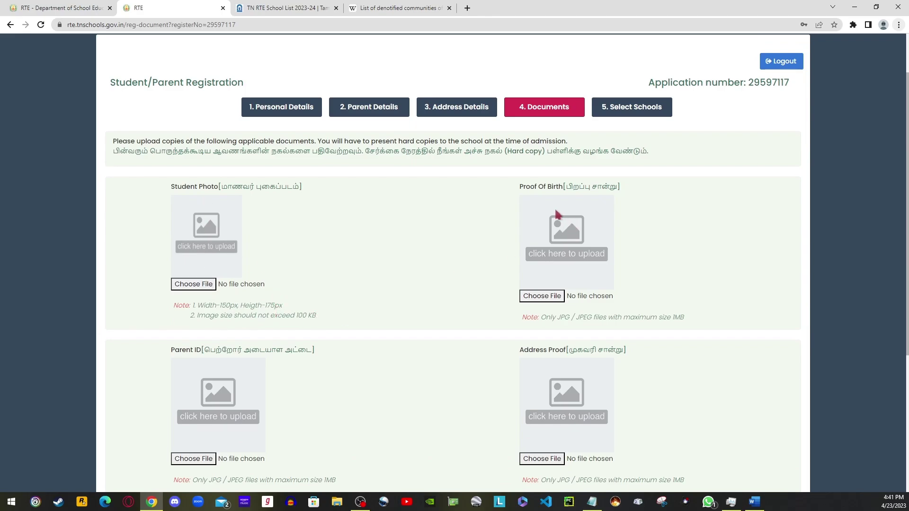
scroll(360, 350, down, 1)
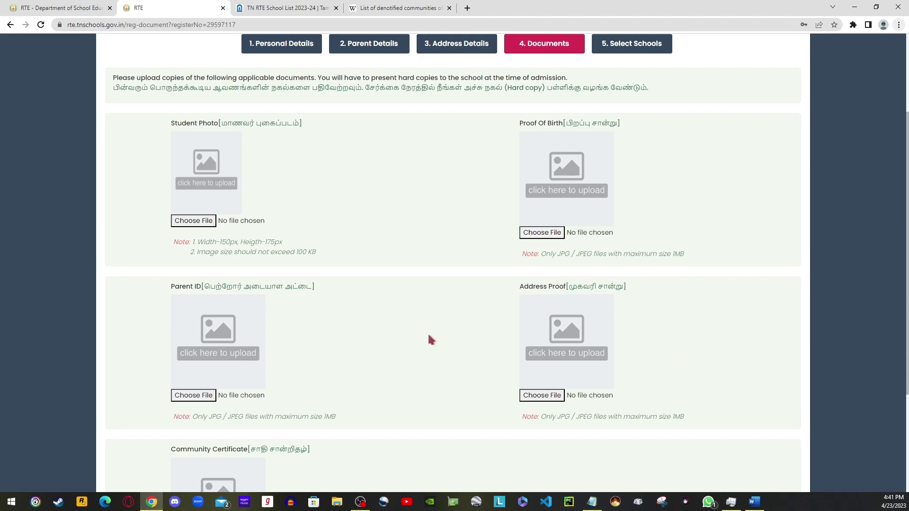
scroll(431, 340, down, 1)
scroll(287, 416, down, 2)
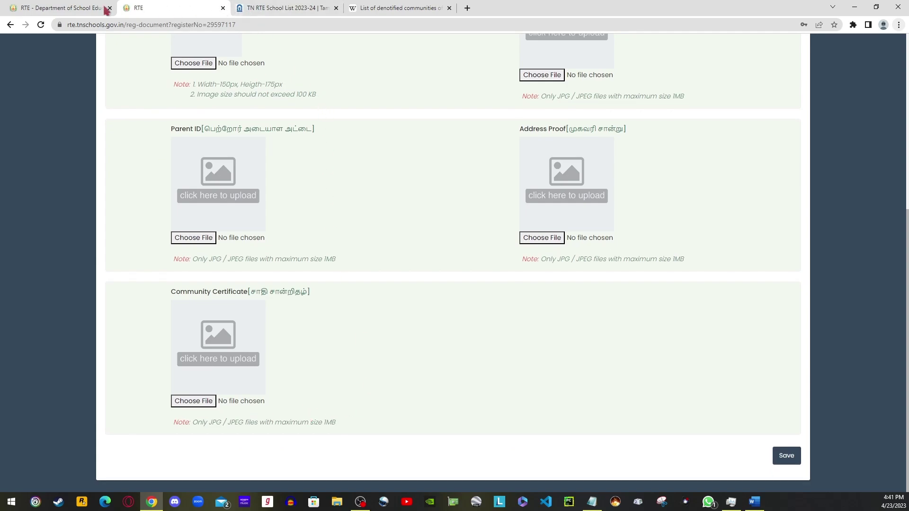
click(80, 7)
scroll(213, 308, down, 5)
click(236, 372)
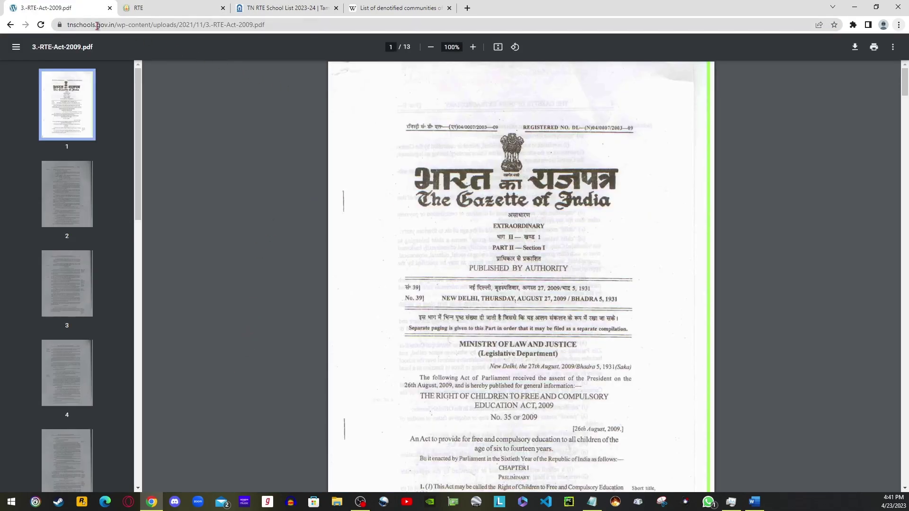
Open the portal's required documents list in a new tab, then return to the documents upload page.
click(10, 25)
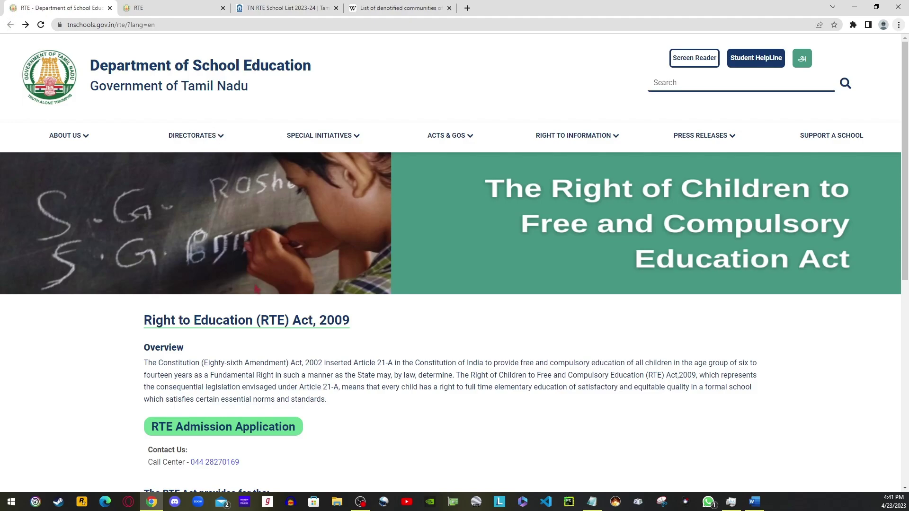
click(244, 428)
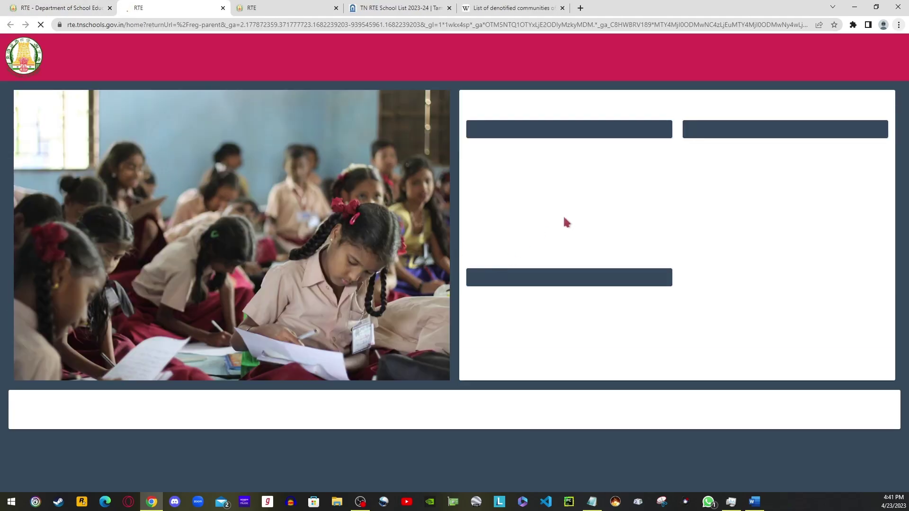
click(521, 278)
scroll(499, 280, down, 5)
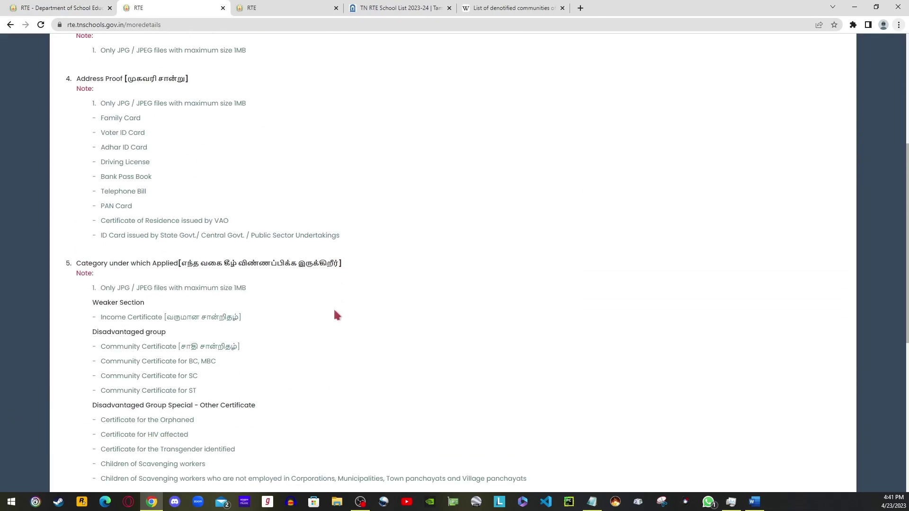
scroll(337, 315, down, 3)
scroll(336, 315, up, 4)
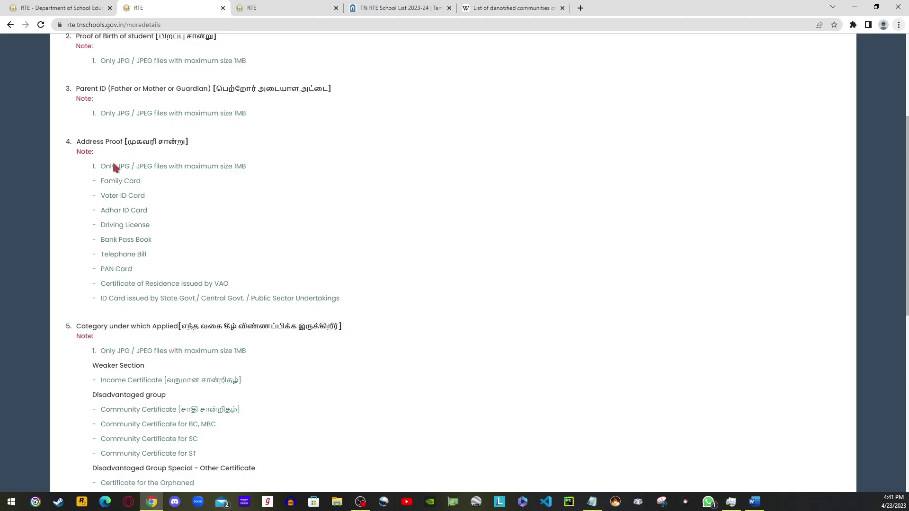
click(294, 8)
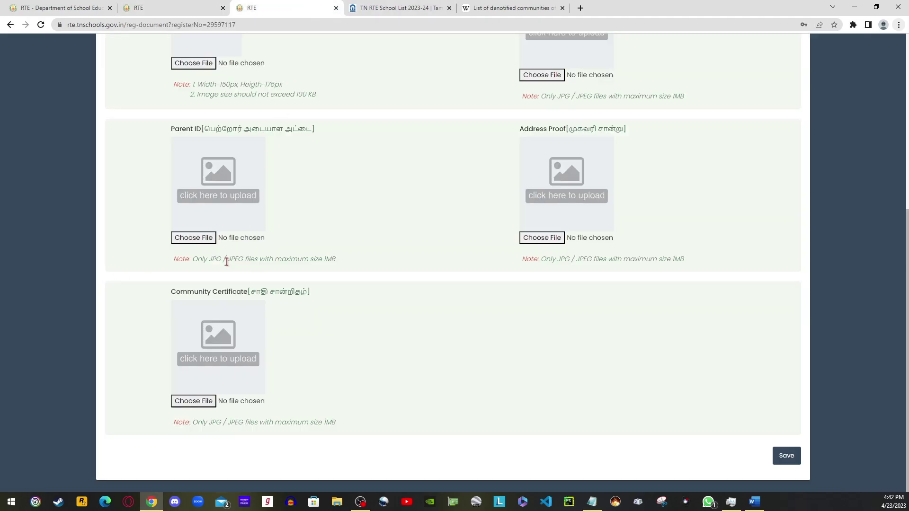
Try asc.jfif and sdw.jfif as the student photo, dismissing both Invalid File Format warnings.
click(198, 191)
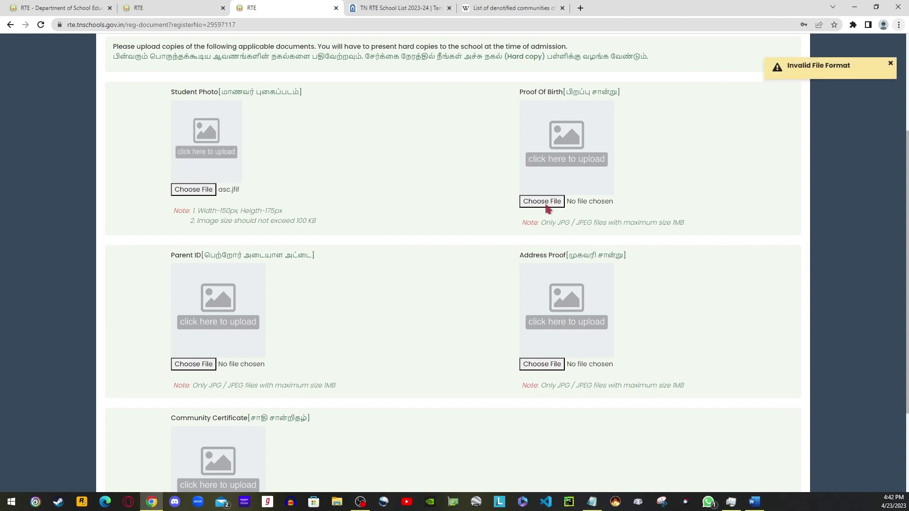
click(891, 63)
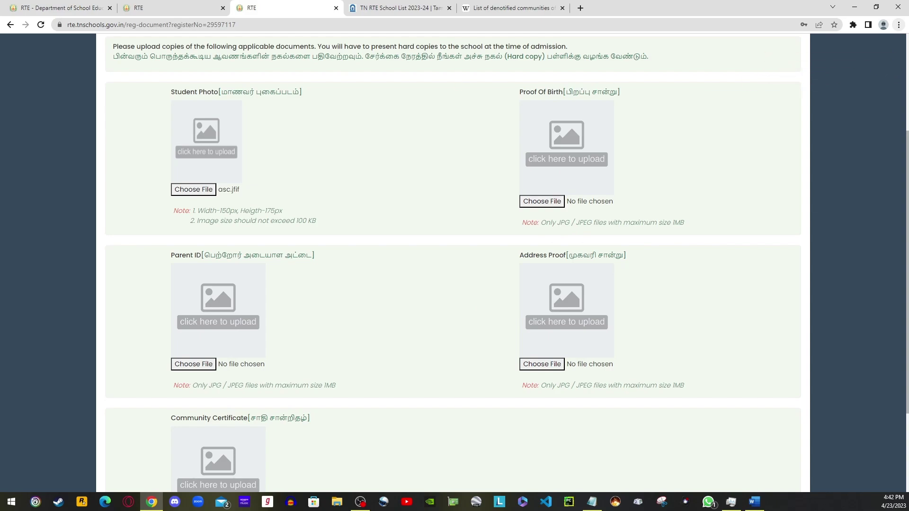
click(197, 190)
key(Return)
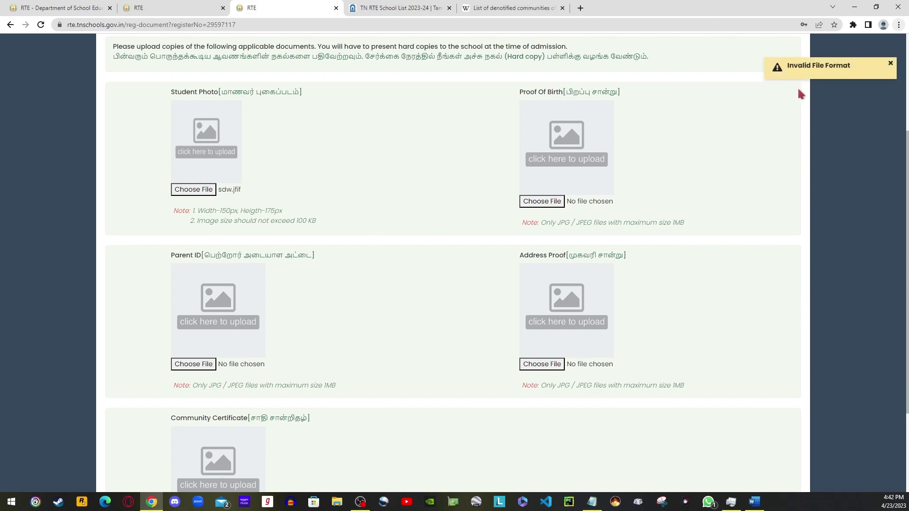
click(892, 63)
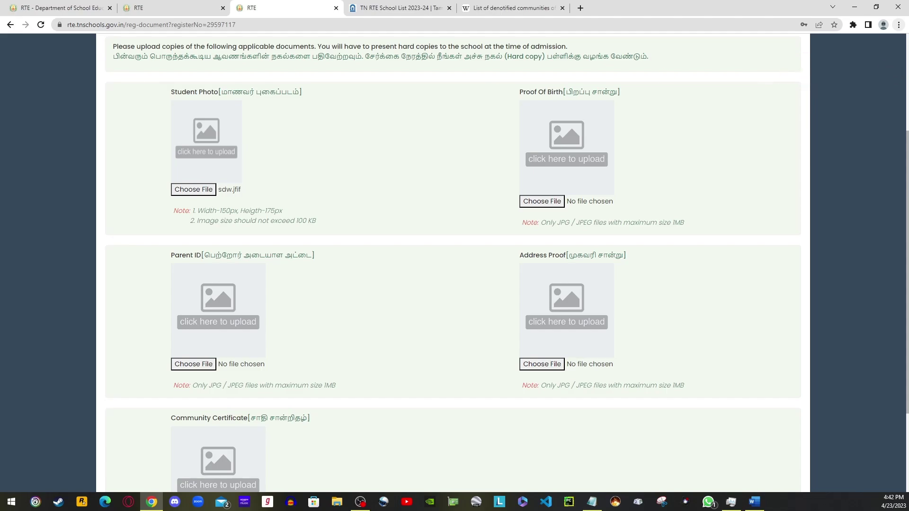
Move on to the 5. Select Schools step.
scroll(395, 355, down, 3)
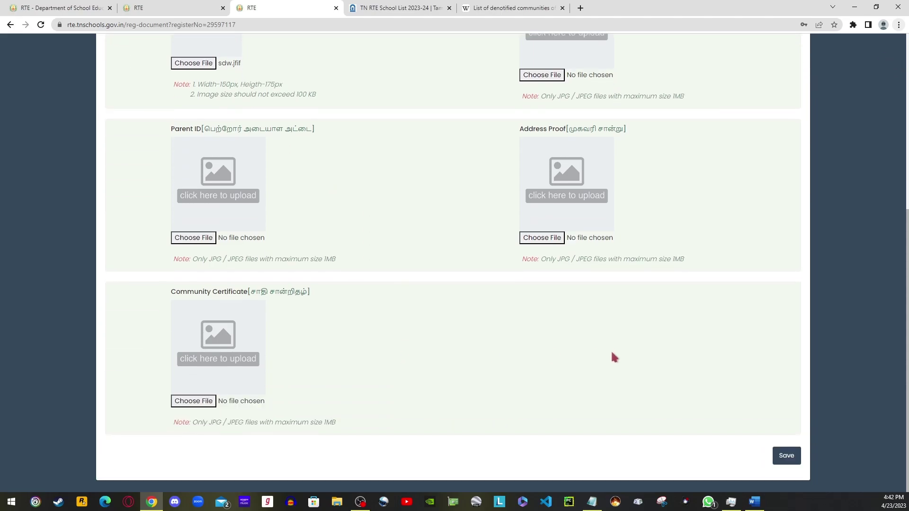
scroll(613, 358, up, 4)
click(618, 77)
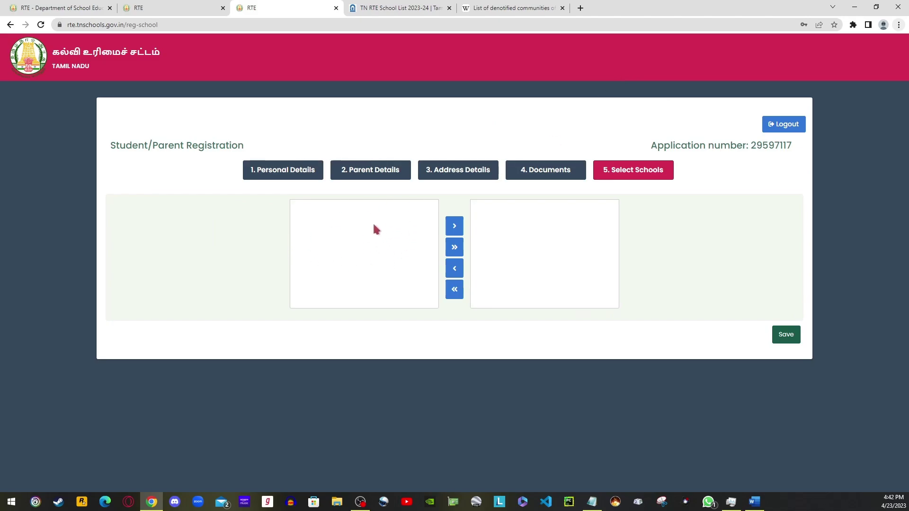
Revisit the Address Details and Select Schools steps, then switch to the denotified communities Wikipedia article.
click(455, 172)
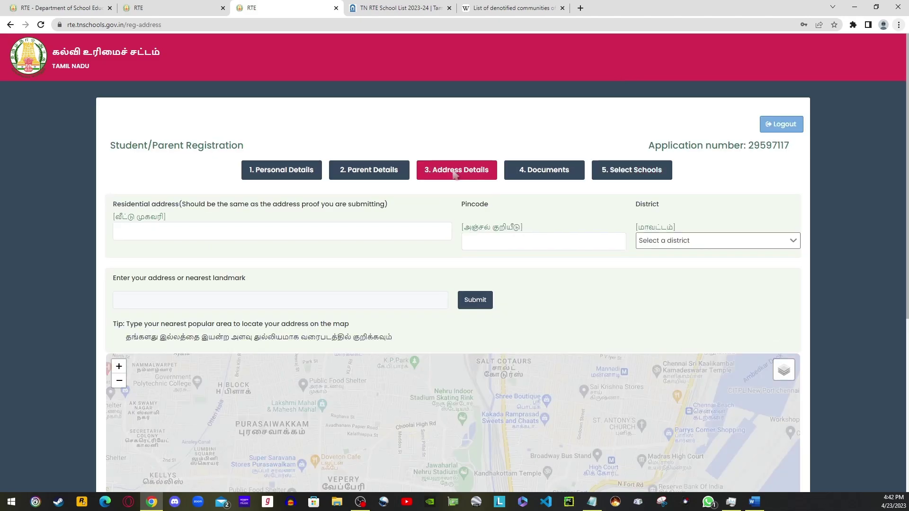
click(632, 171)
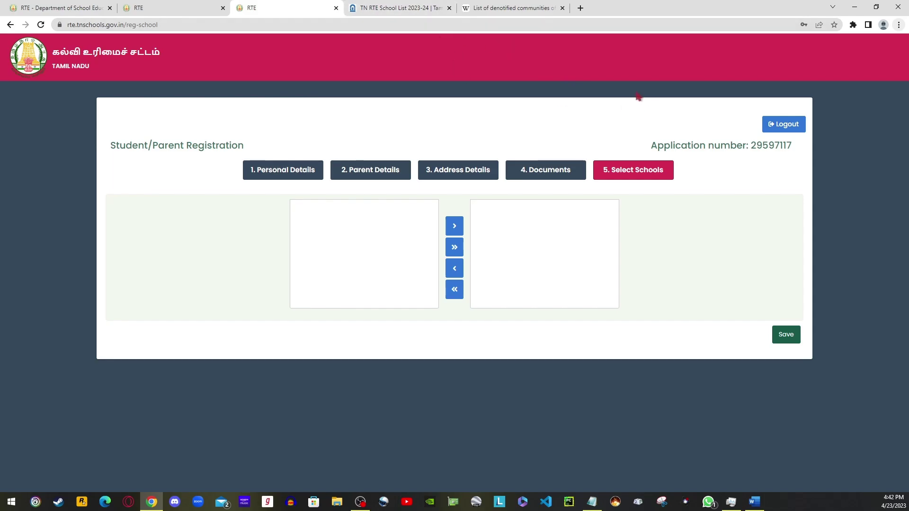
click(444, 168)
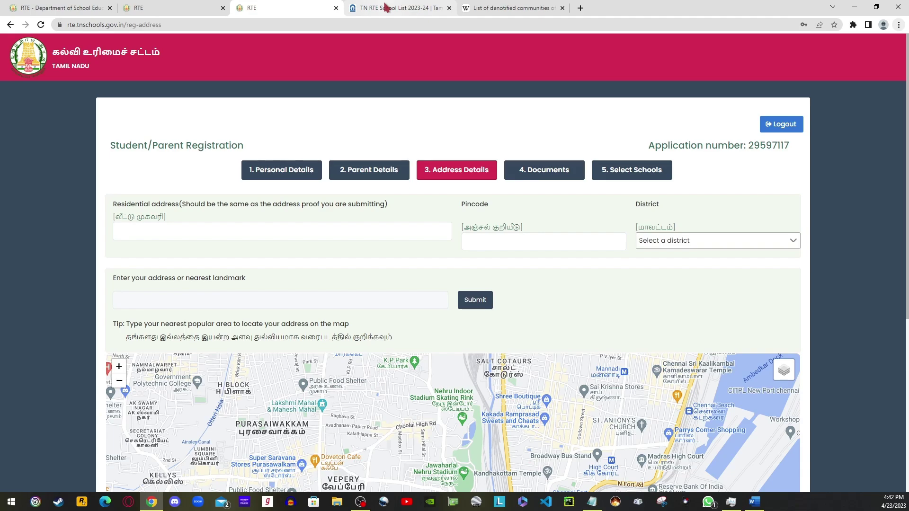
click(386, 6)
click(491, 8)
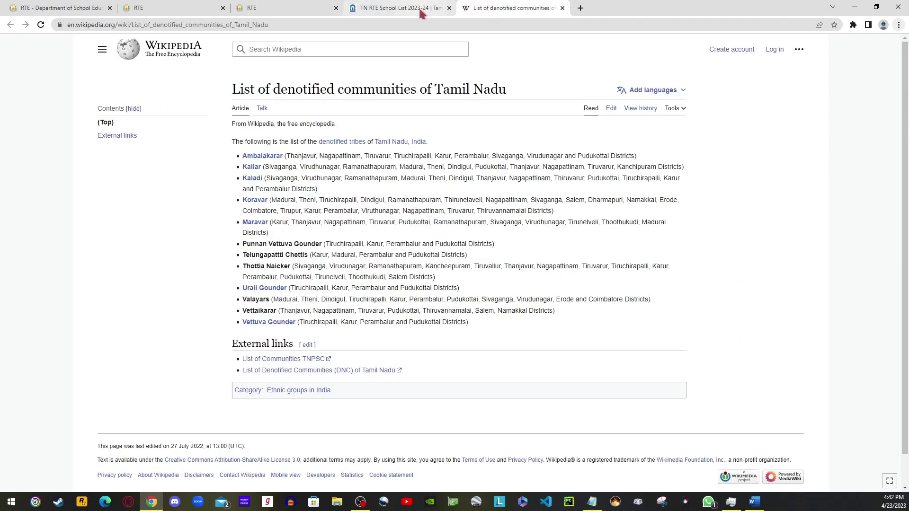